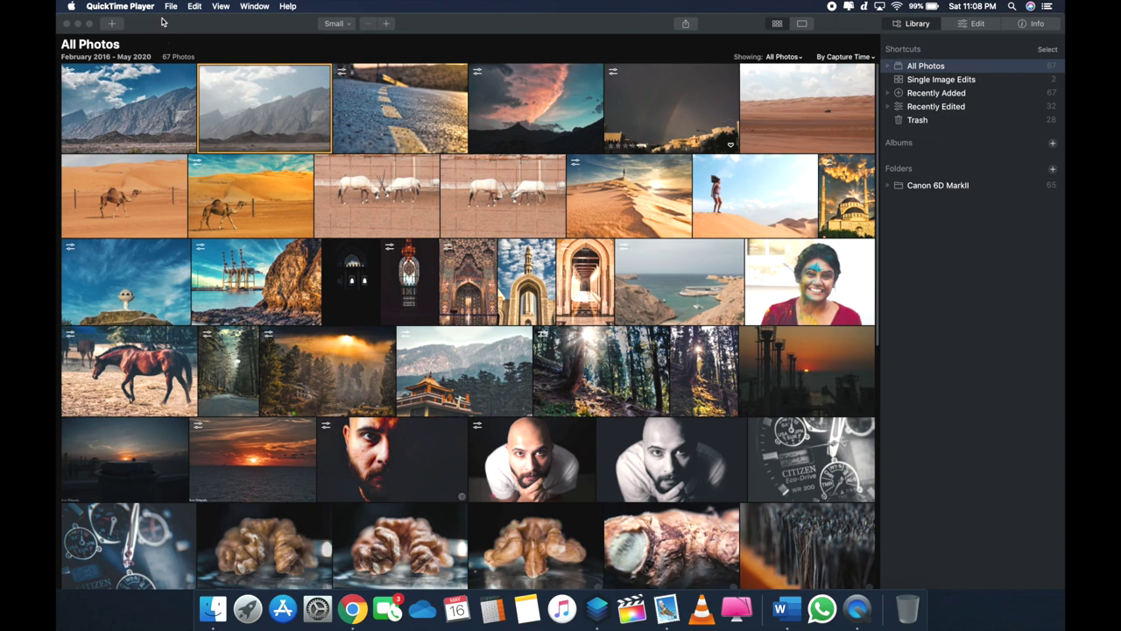
Select the hazy grey mountain photo, second in the library grid's top row.
left_click(155, 116)
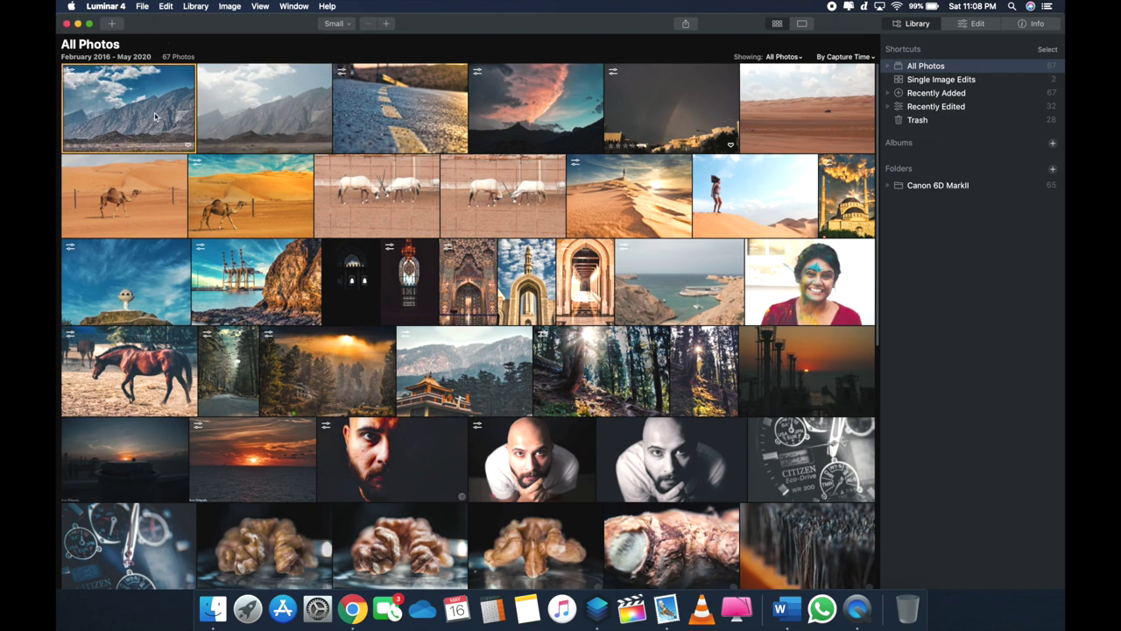
left_click(258, 124)
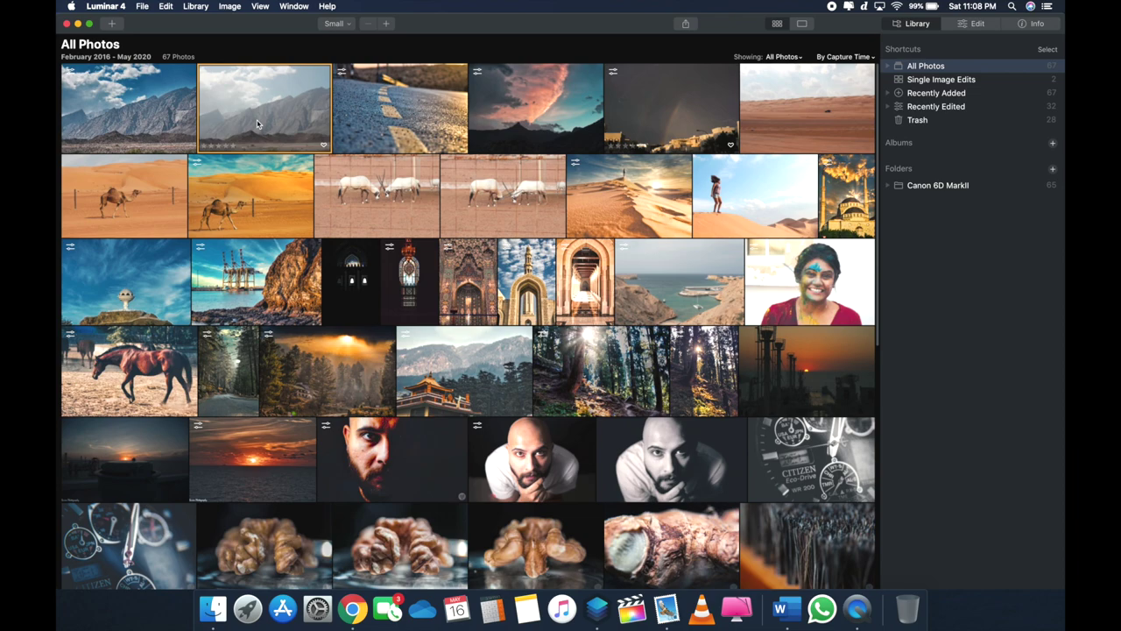
left_click(530, 467)
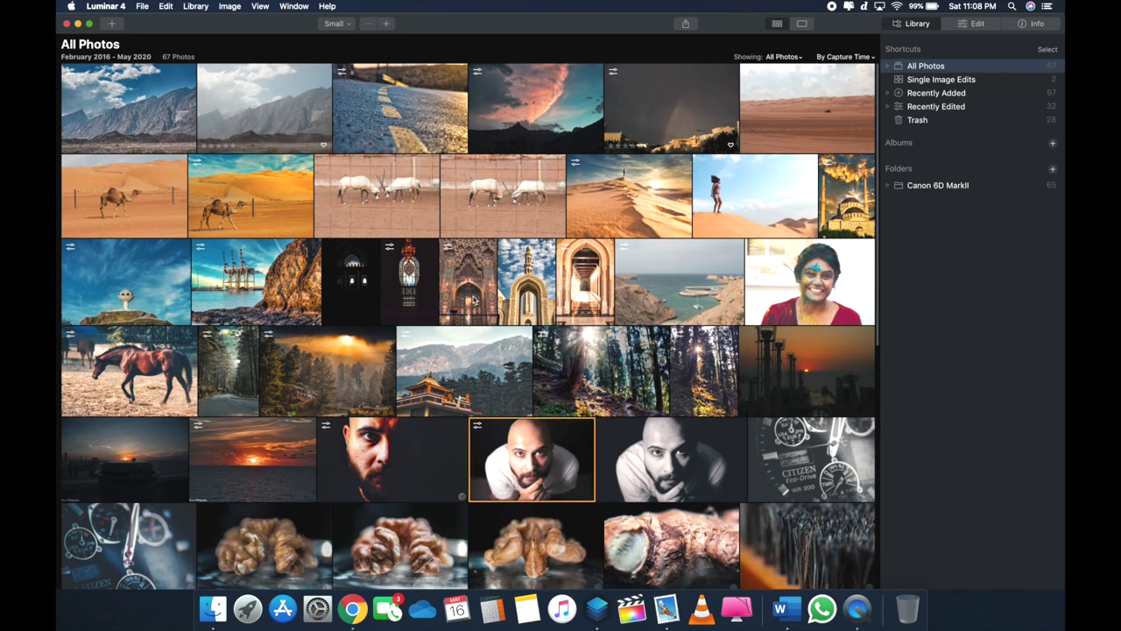
left_click(272, 90)
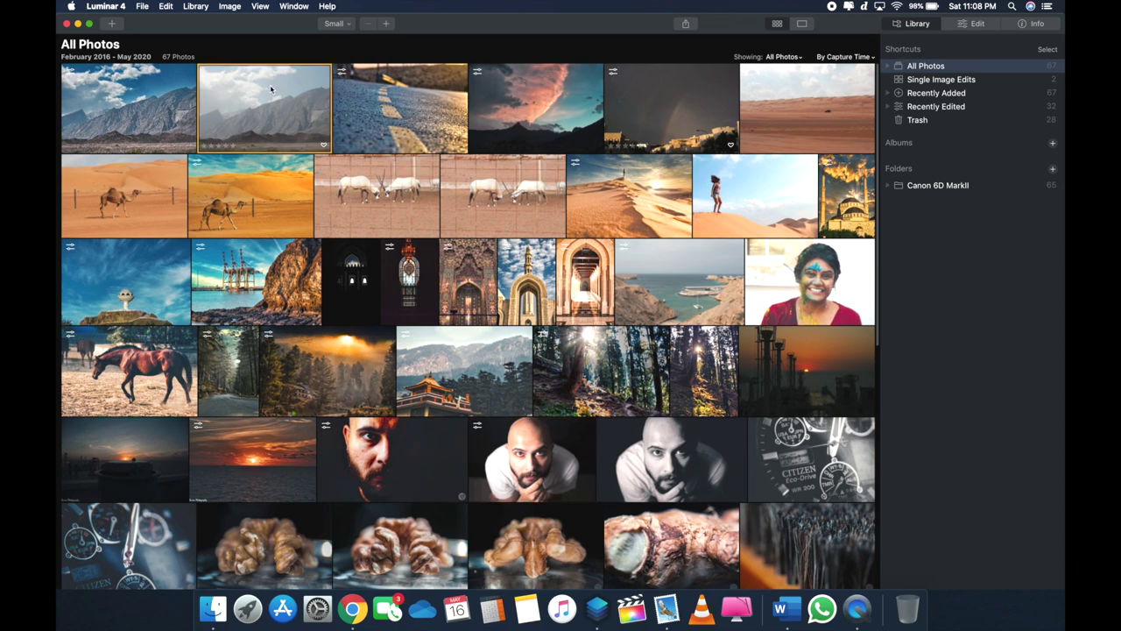
Open IMG_2418.CR2 and set AI Accent and AI Sky Enhancer both to 75.
double_click(271, 89)
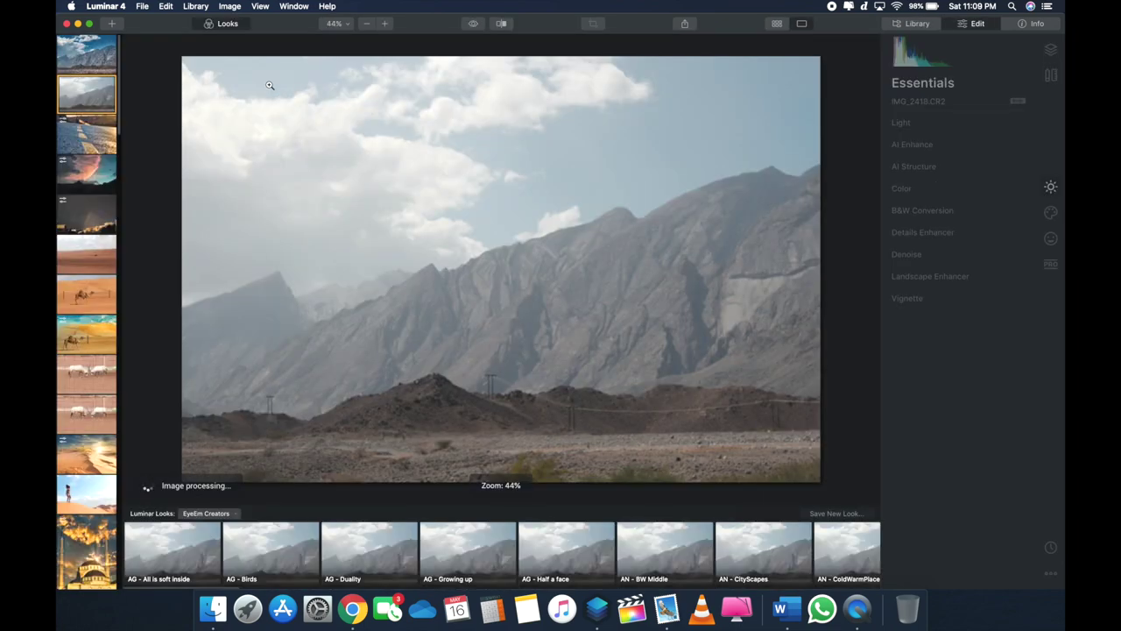
left_click(906, 144)
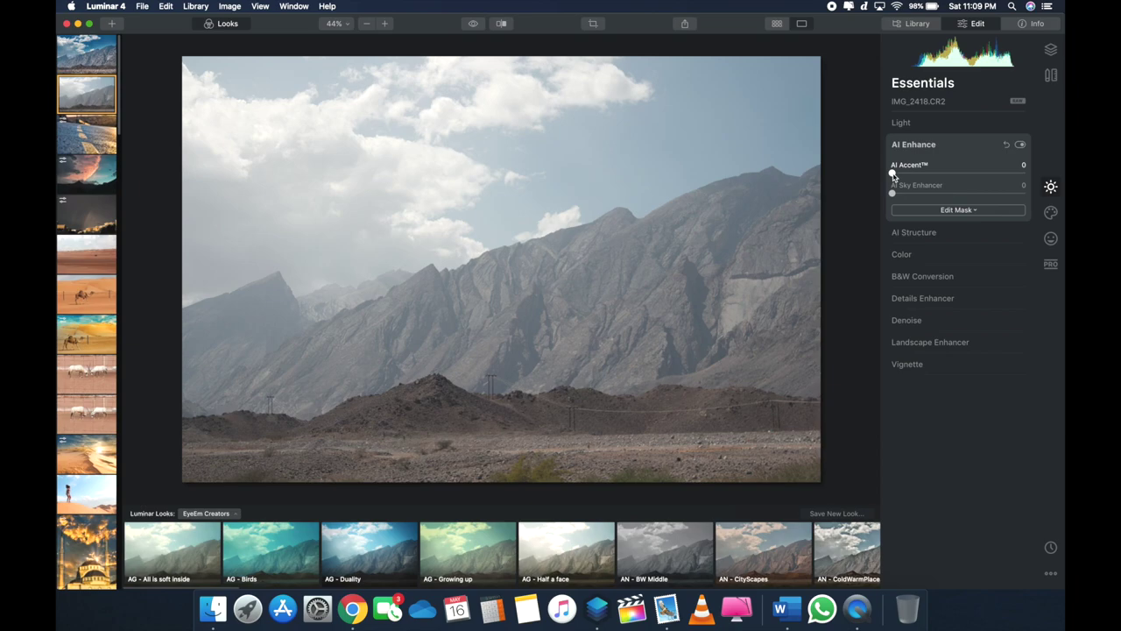
left_click_drag(893, 174, 1035, 180)
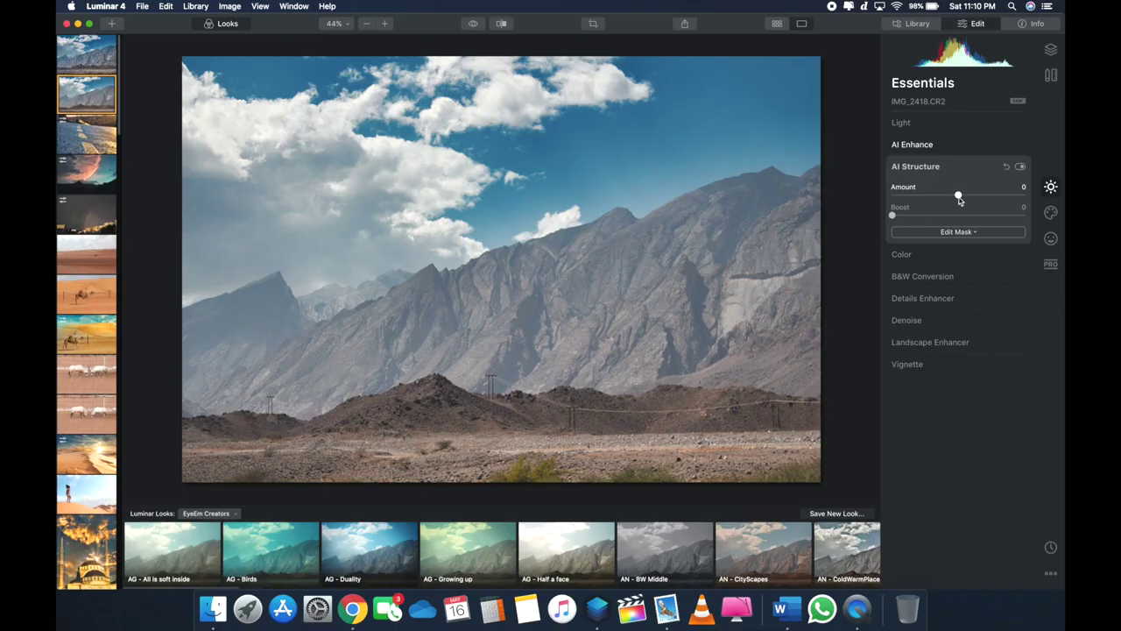
Set AI Structure Amount to about 37 and Boost to about 19 to texture the ridges.
left_click_drag(965, 198, 1004, 195)
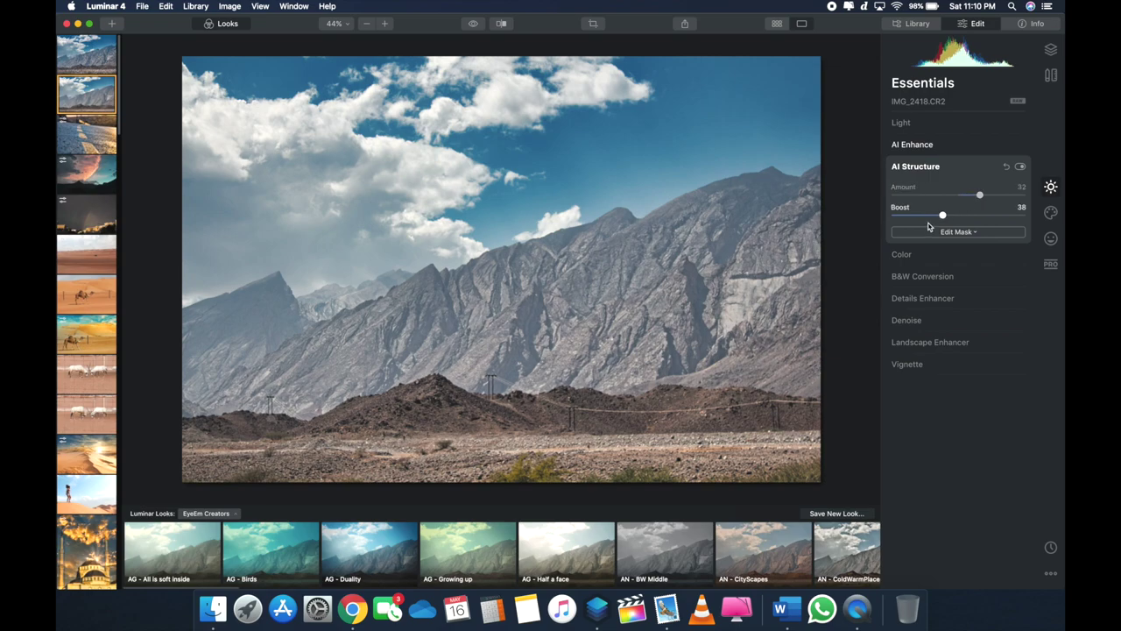
left_click_drag(942, 216, 915, 219)
left_click(982, 190)
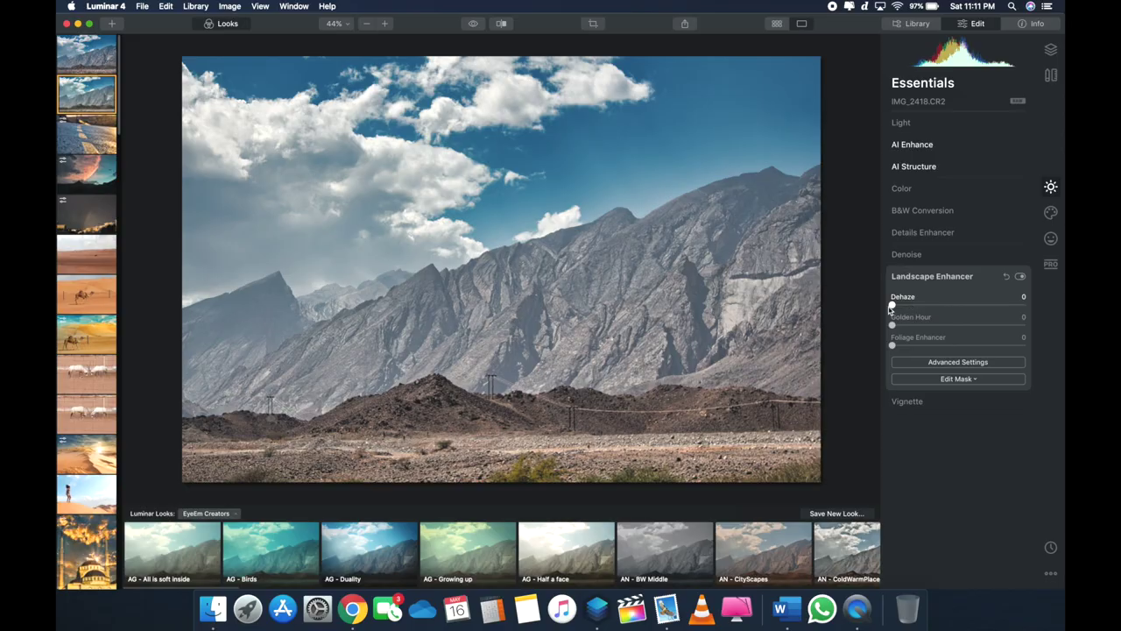
In Landscape Enhancer, set Dehaze to 33, Golden Hour to 63 and Foliage Enhancer to 100.
left_click_drag(892, 307, 940, 309)
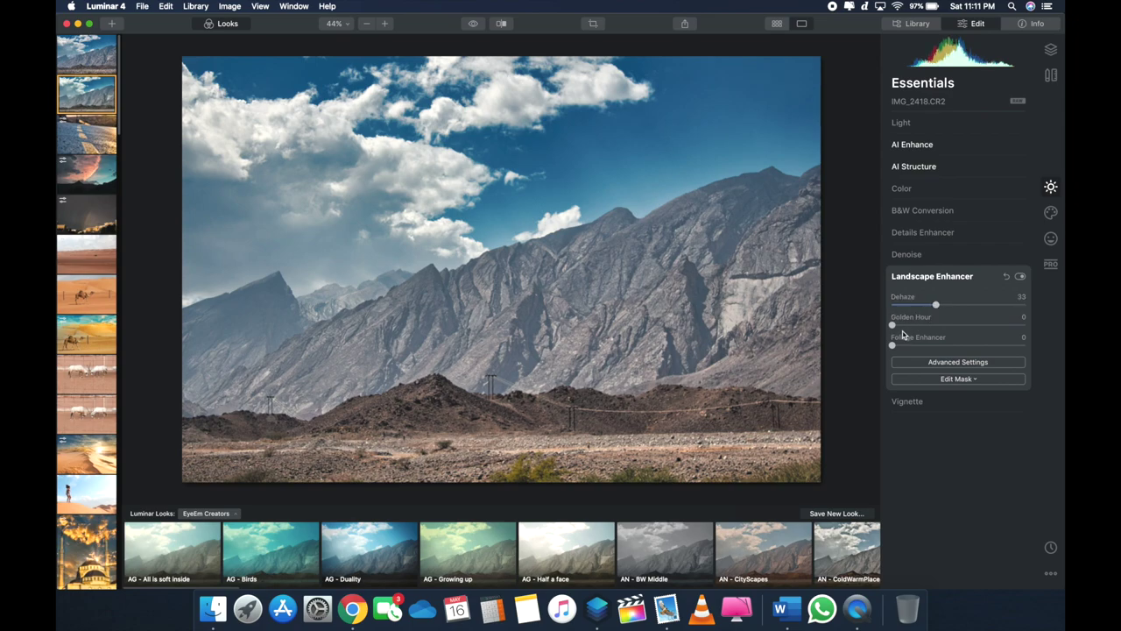
left_click_drag(893, 325, 968, 336)
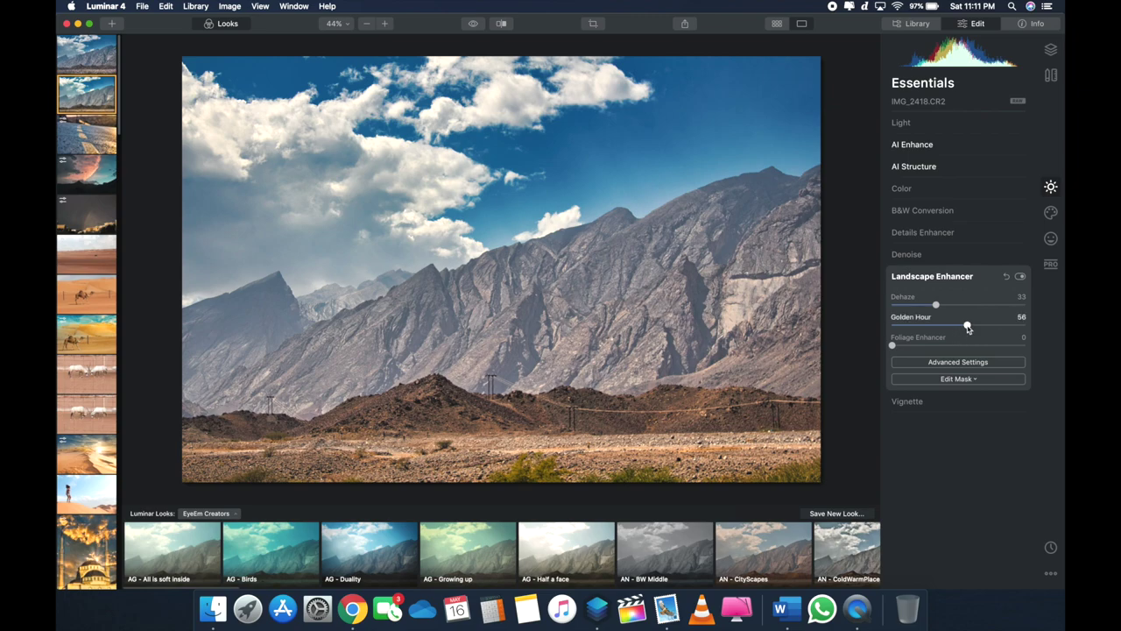
left_click_drag(967, 327, 1064, 330)
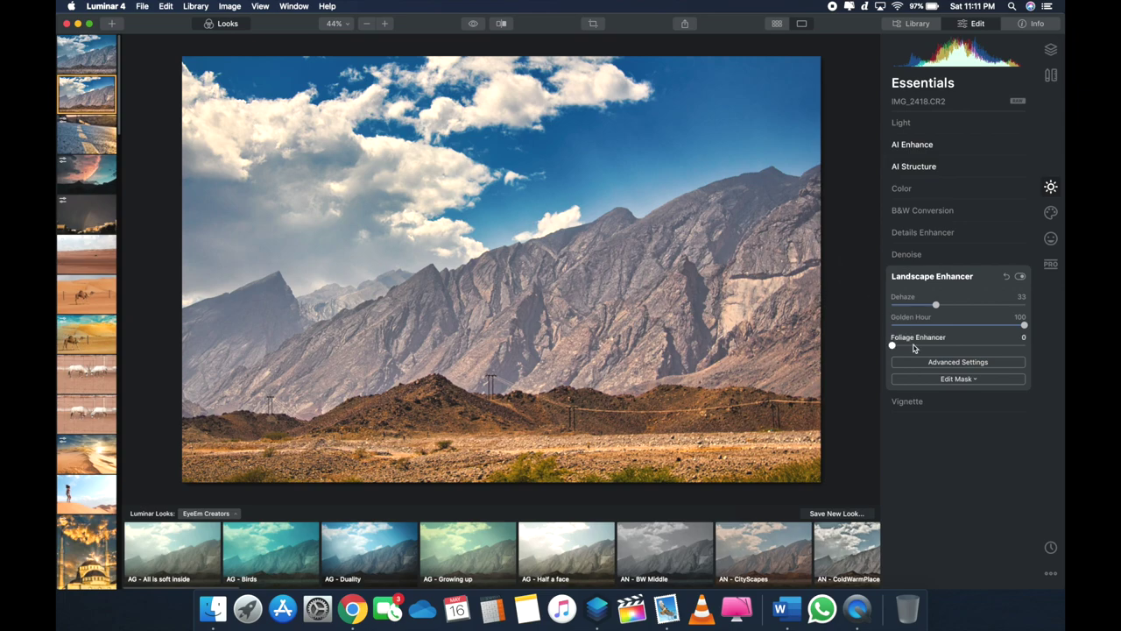
left_click_drag(1024, 325, 978, 329)
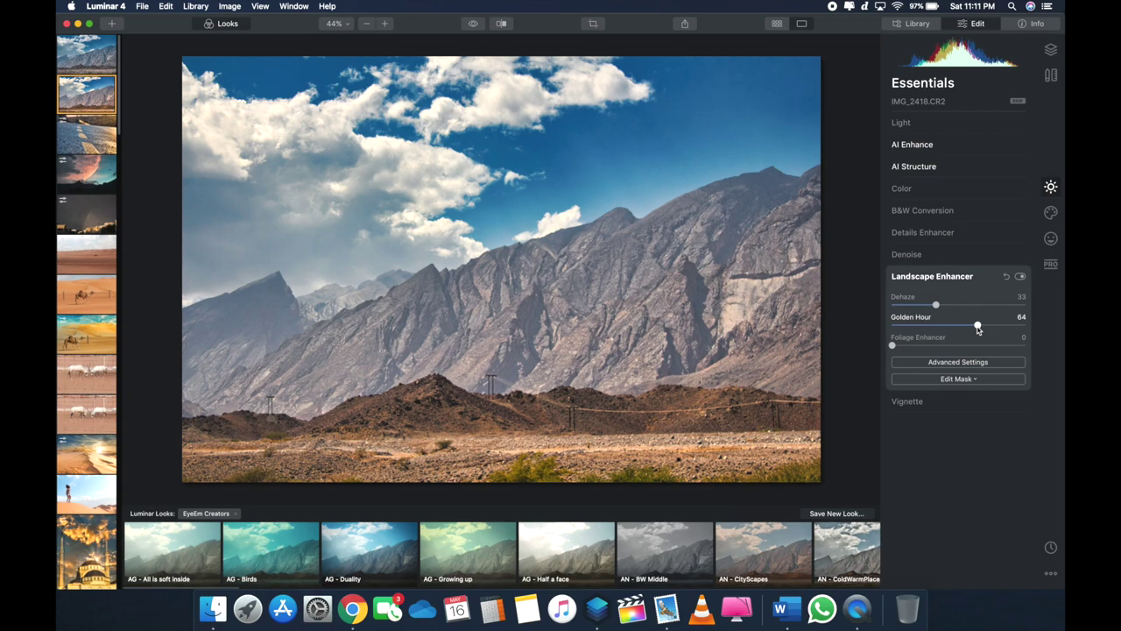
left_click_drag(979, 328, 976, 327)
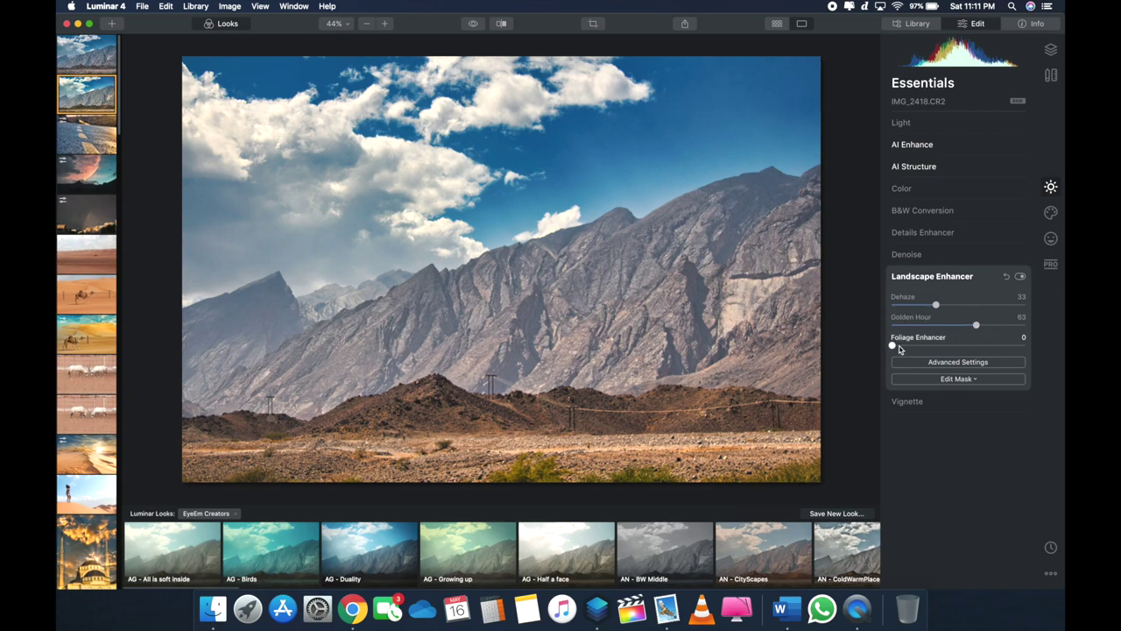
left_click_drag(900, 348, 1065, 351)
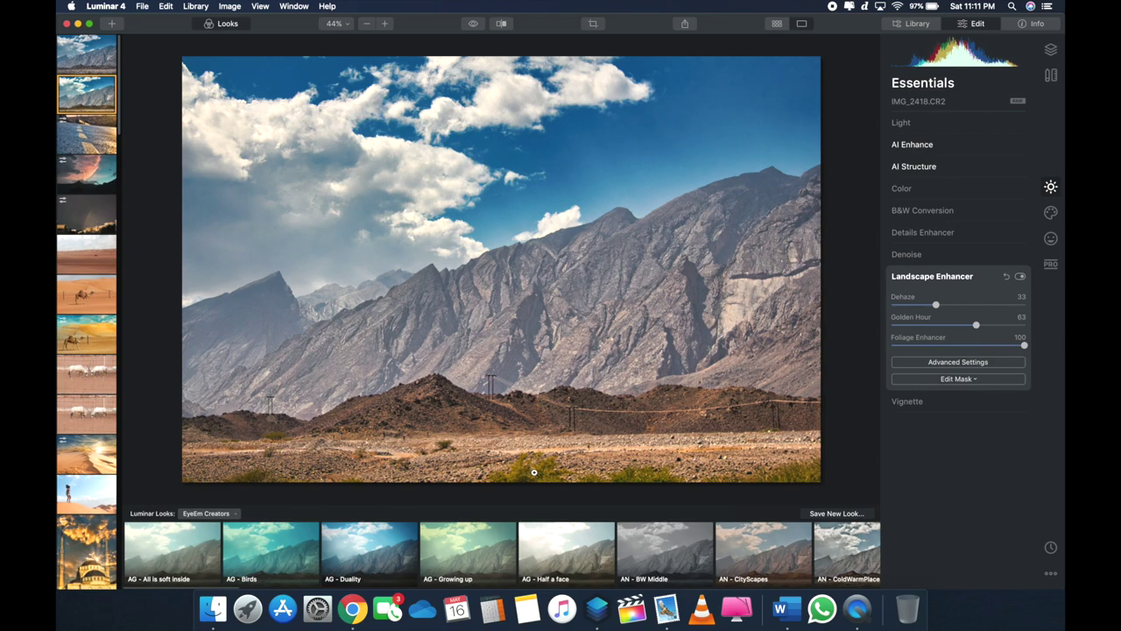
At 100% zoom, ease Foliage Enhancer to 55 and set Advanced Foliage Hue to 6.
double_click(536, 471)
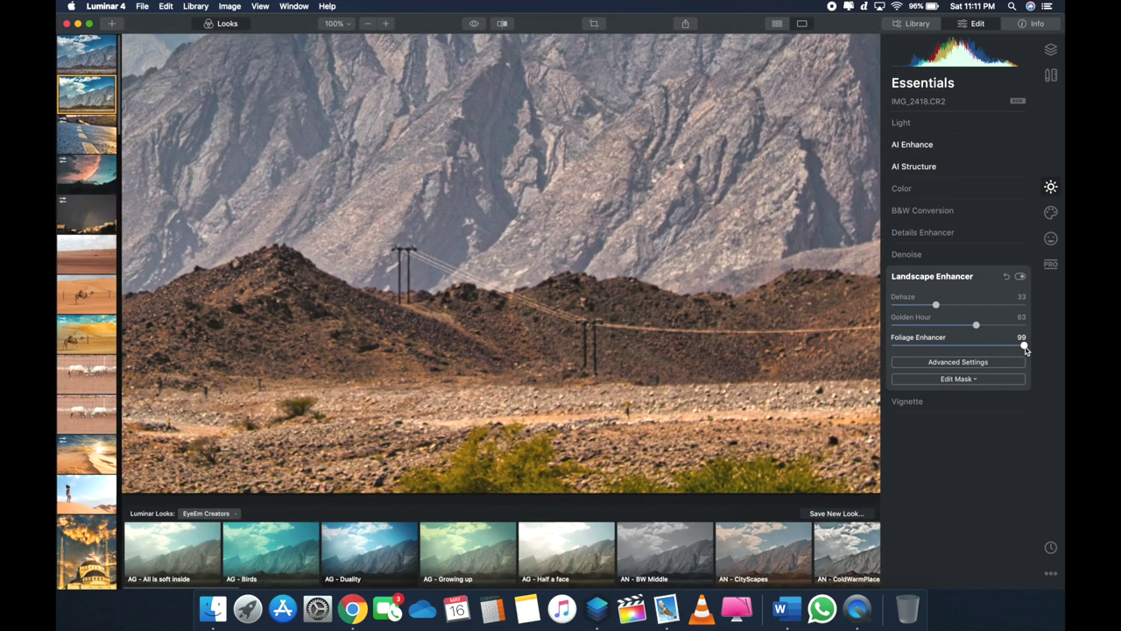
left_click_drag(1025, 349, 800, 371)
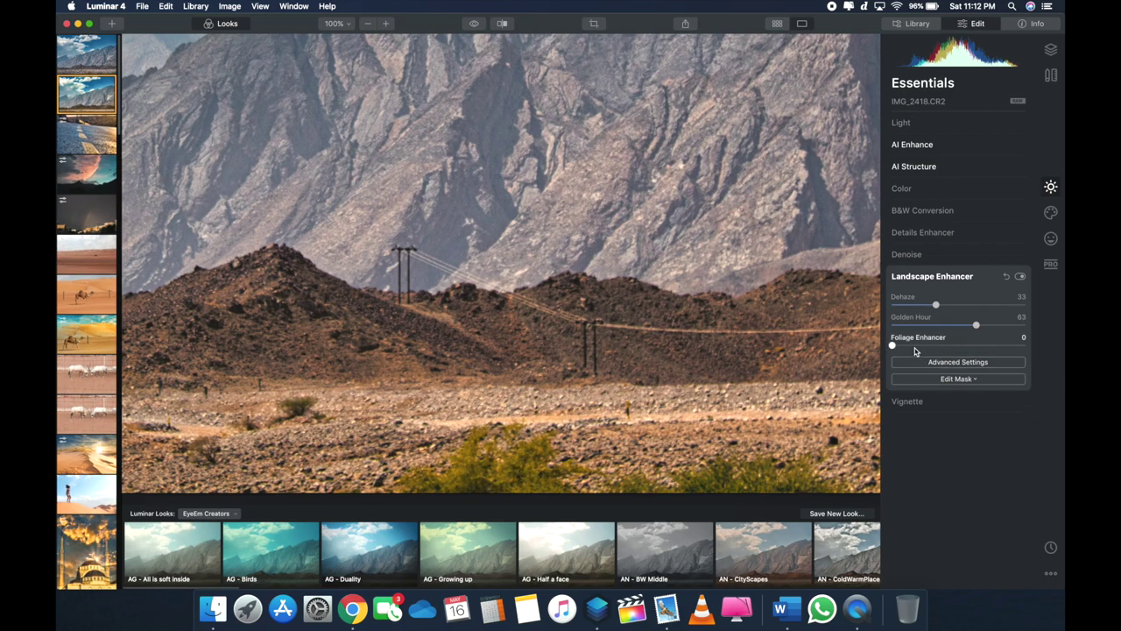
left_click_drag(913, 349, 965, 347)
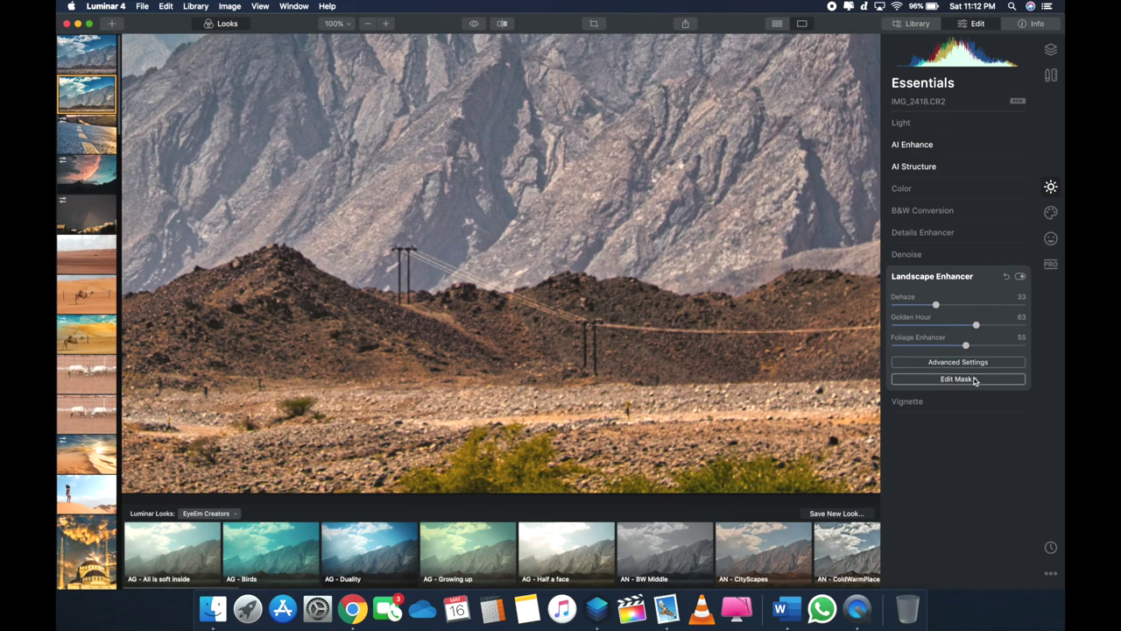
left_click(984, 363)
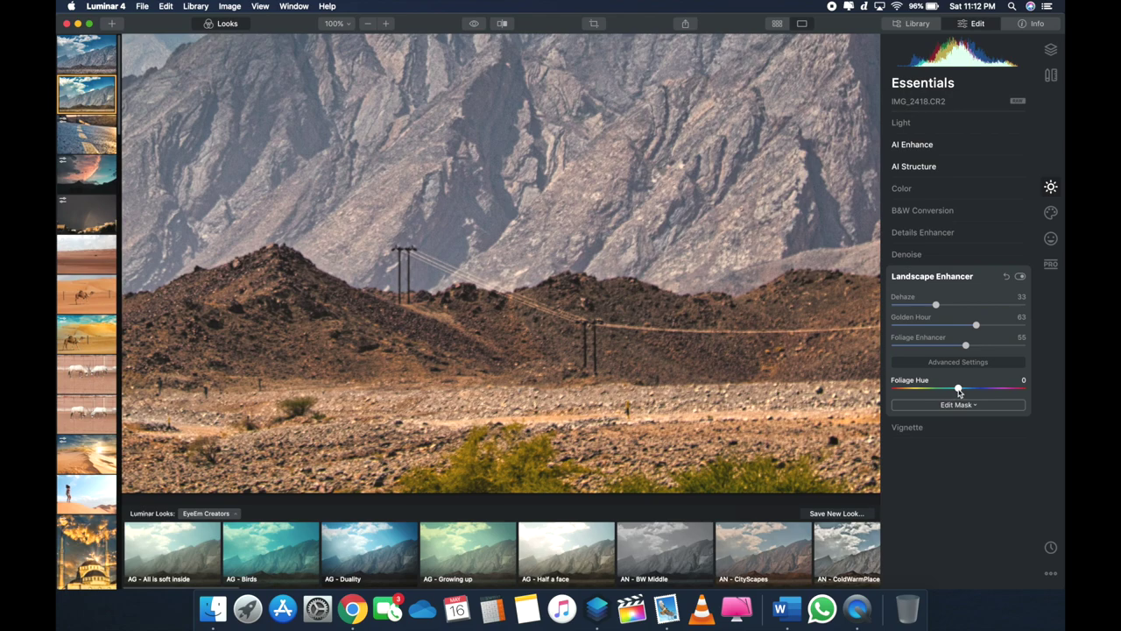
mouse_move(959, 391)
left_mouse_down()
mouse_move(908, 390)
mouse_move(1016, 388)
mouse_move(848, 382)
mouse_move(962, 390)
left_mouse_up()
double_click(425, 266)
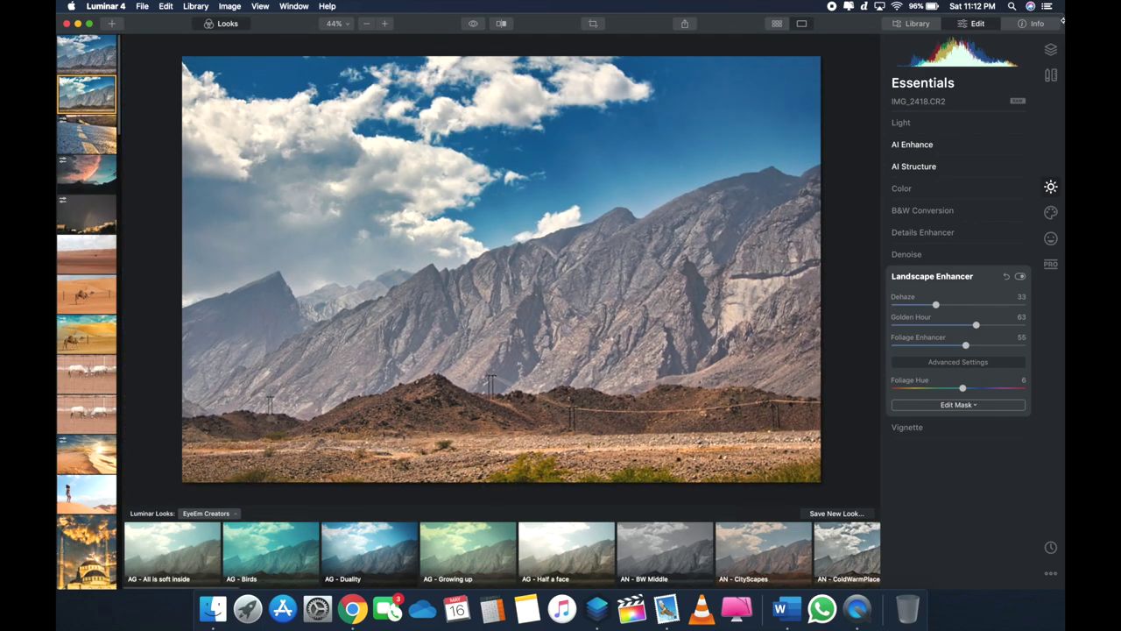
Switch the right tool strip from Canvas and Portrait to the Creative tools.
left_click(1051, 76)
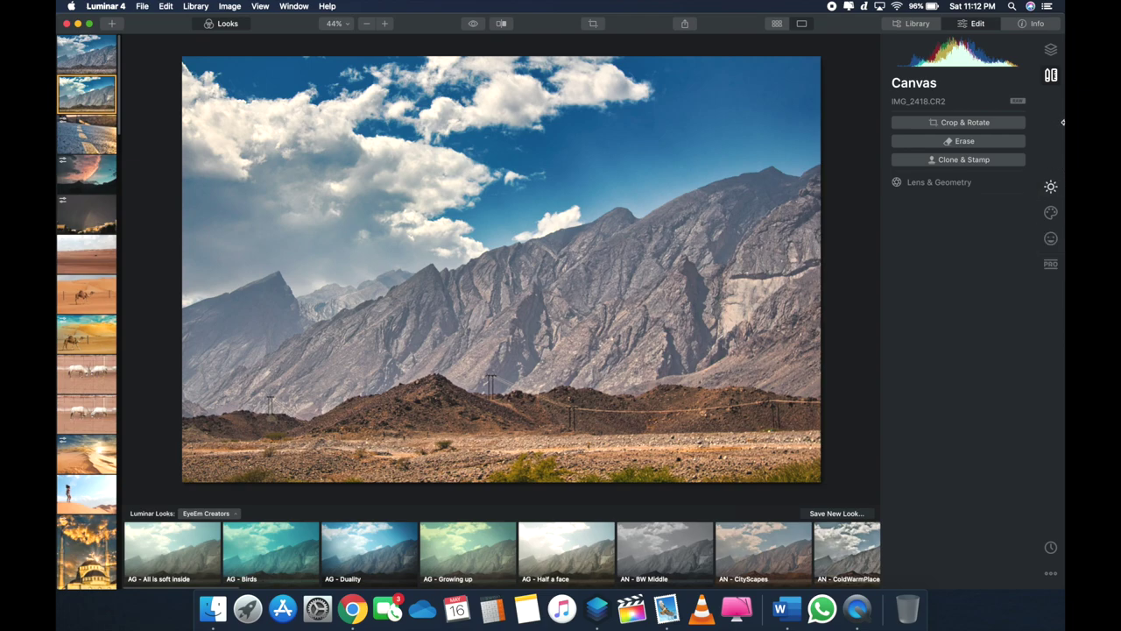
left_click(1050, 238)
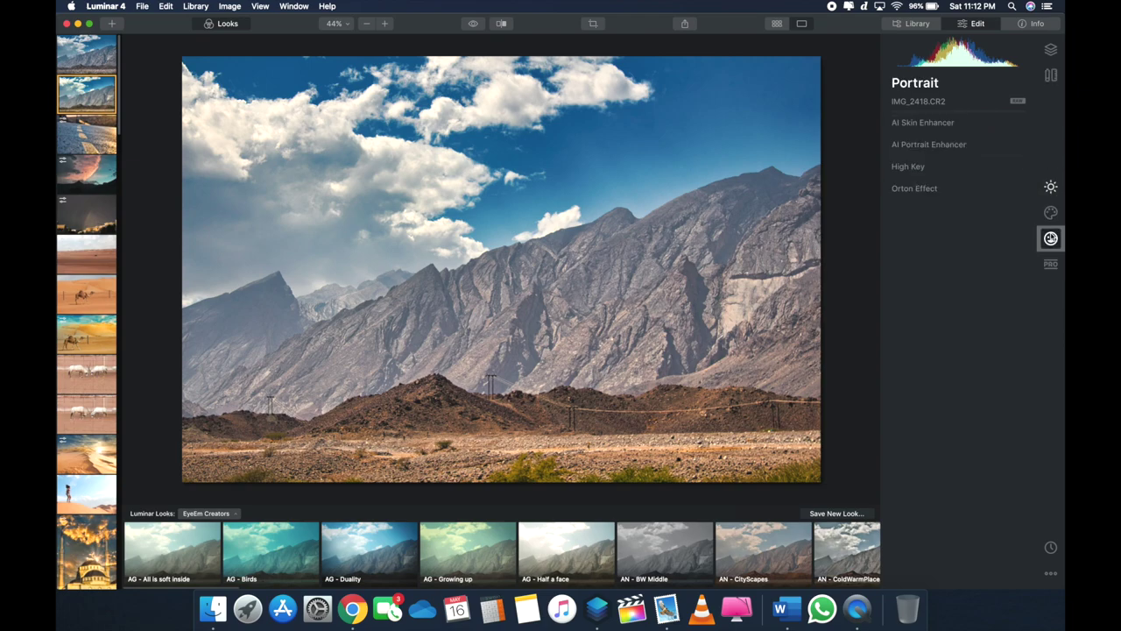
left_click(1052, 212)
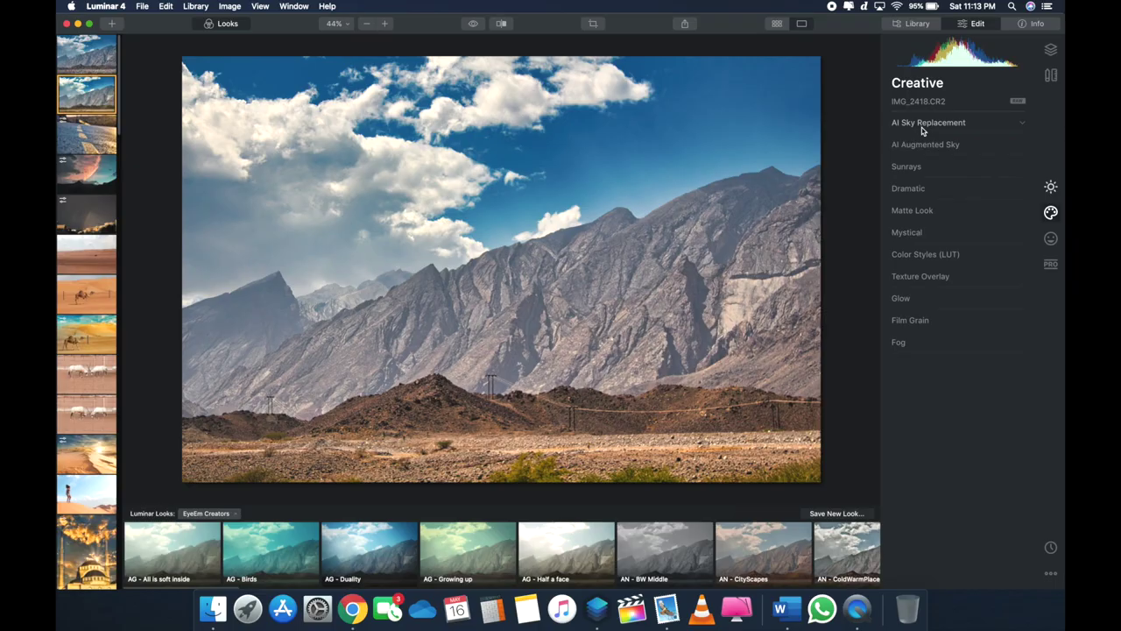
Try Blue Sky 1 in AI Sky Replacement and zoom in to check the sky edge.
left_click(922, 124)
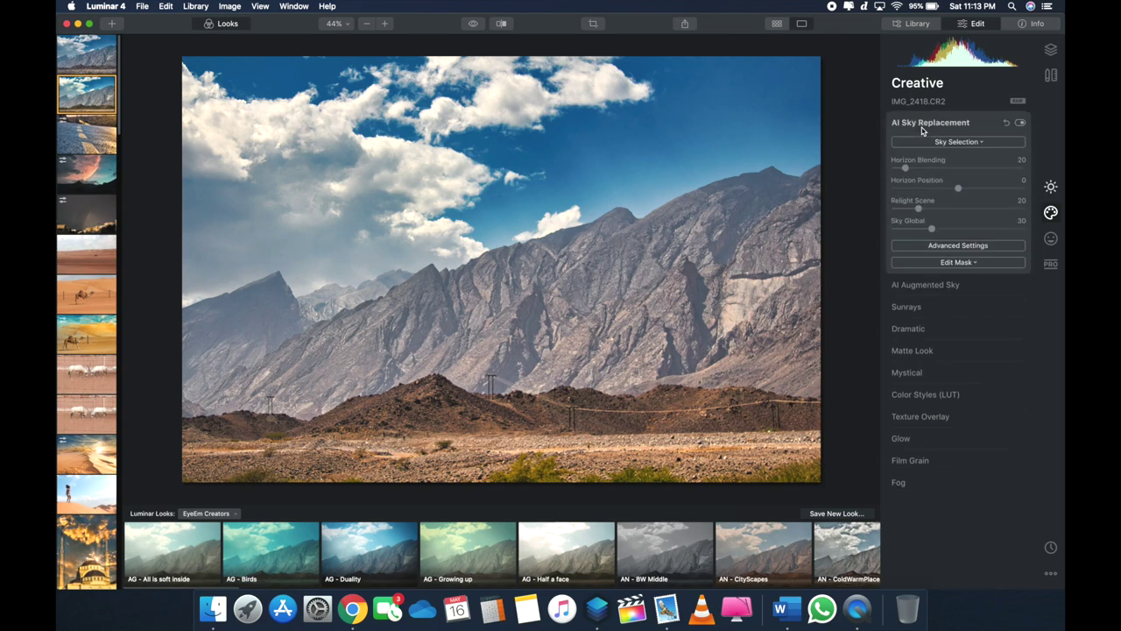
left_click(969, 143)
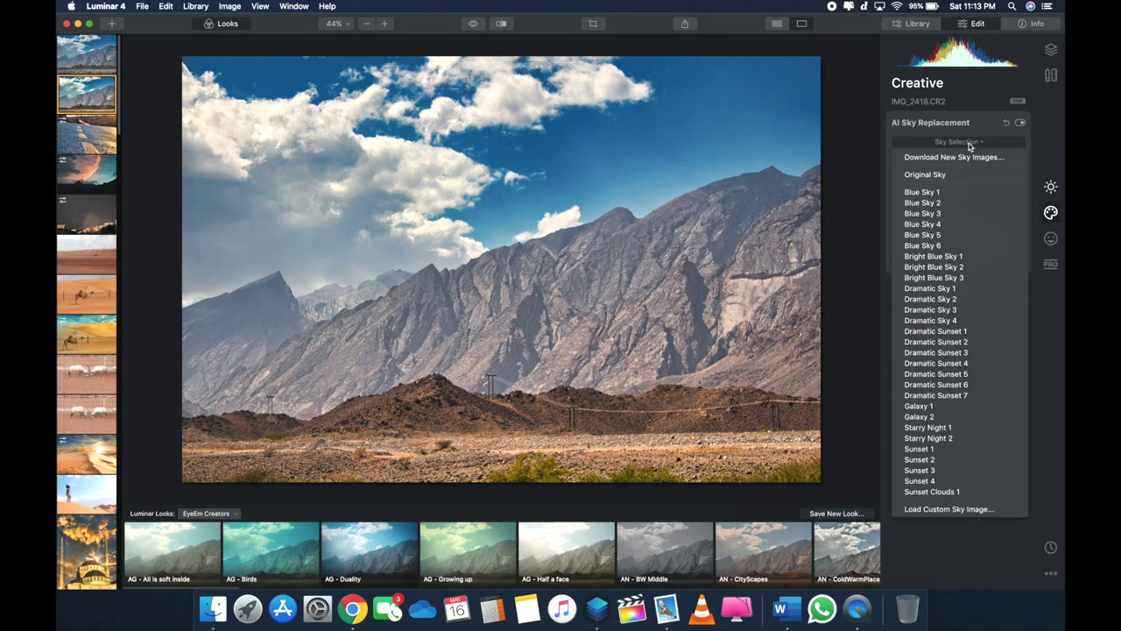
left_click(944, 195)
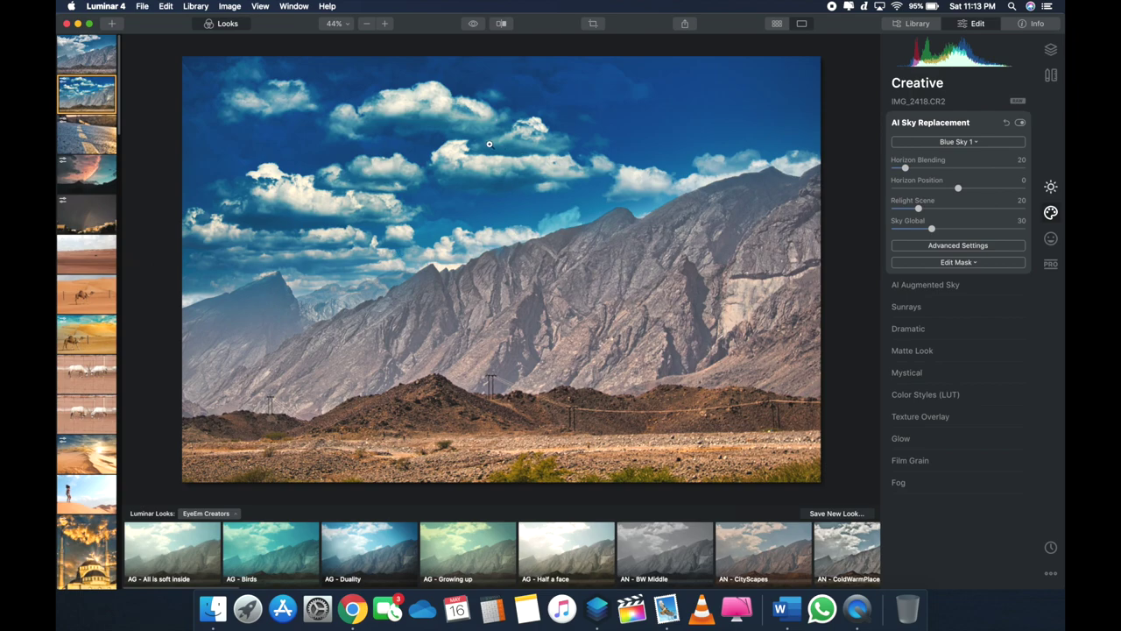
left_click(500, 246)
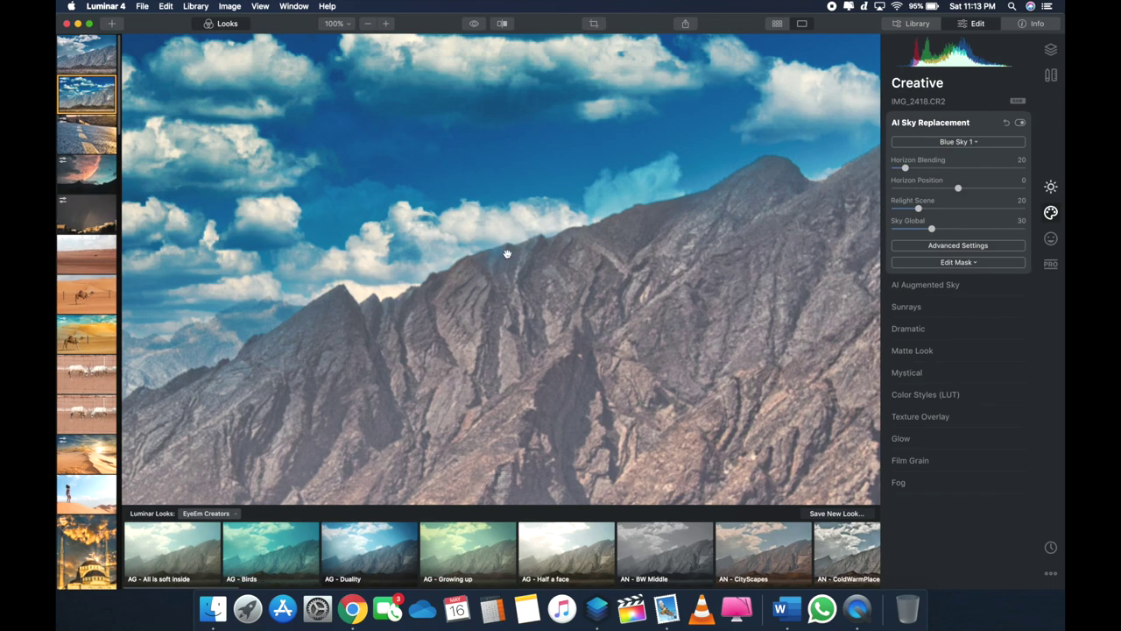
left_click(505, 253)
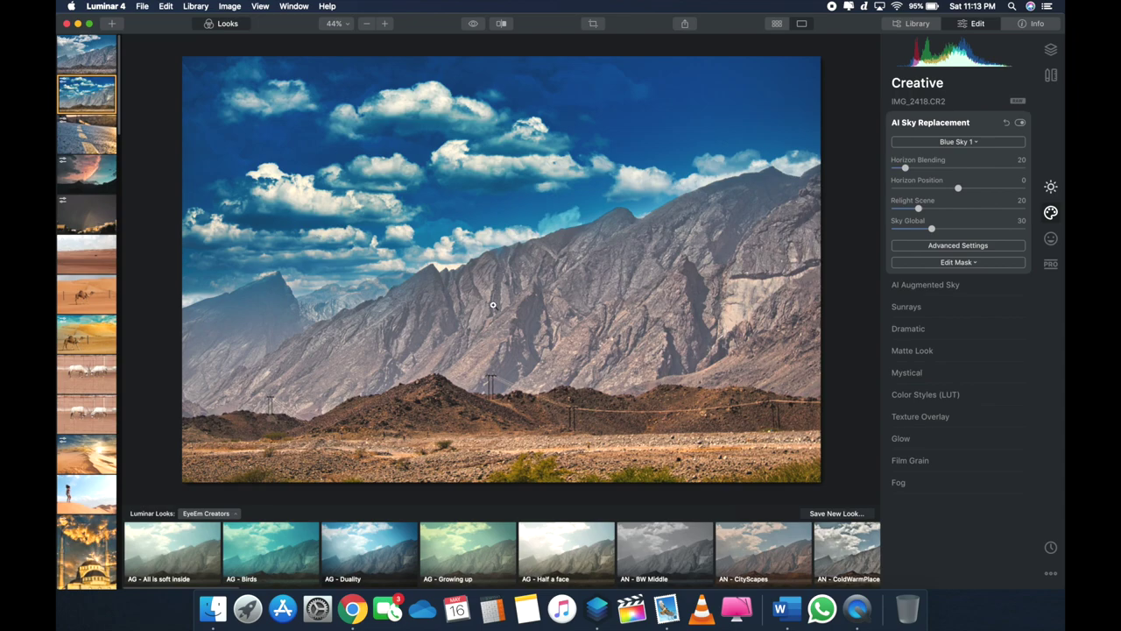
Compare Blue Sky 6 and Dramatic Sky 1, then settle on Dramatic Sunset 2.
left_click(990, 143)
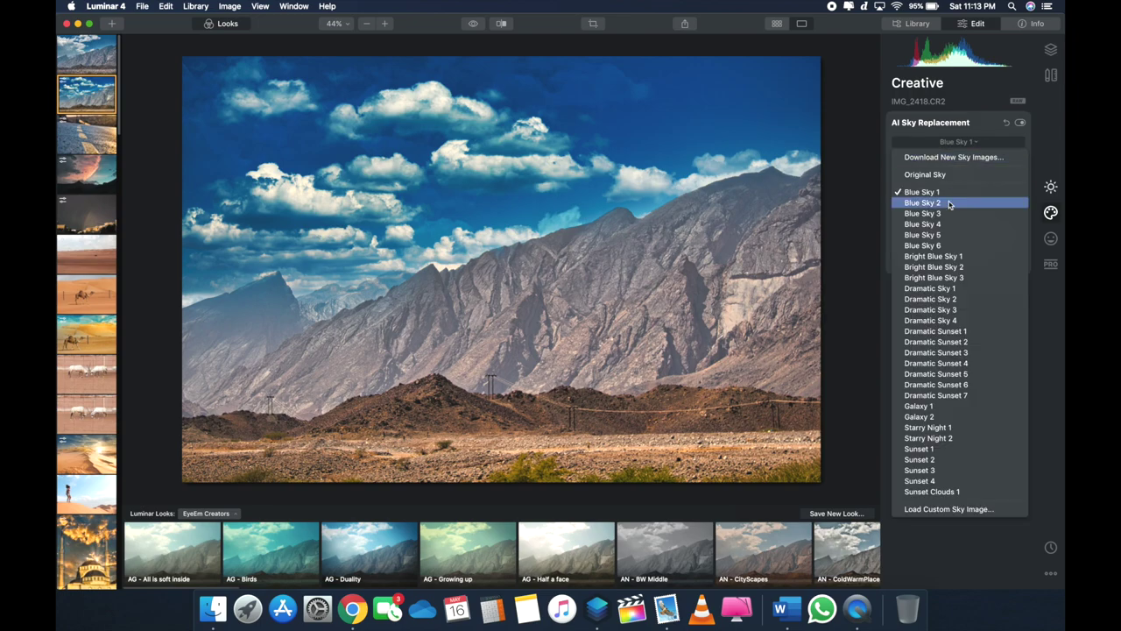
left_click(940, 246)
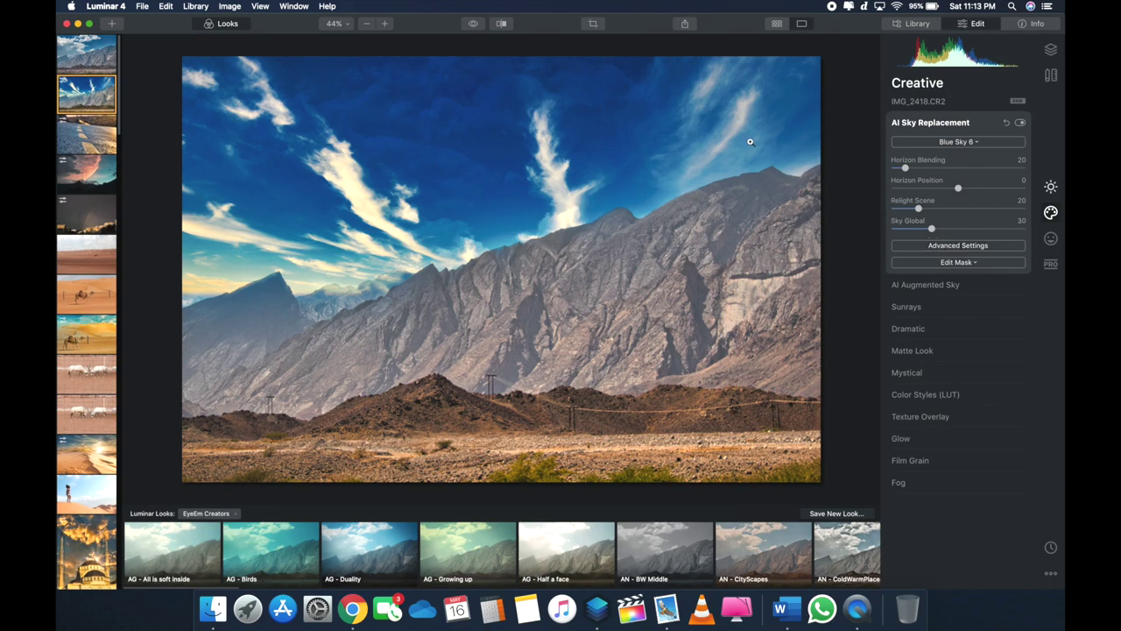
left_click(986, 141)
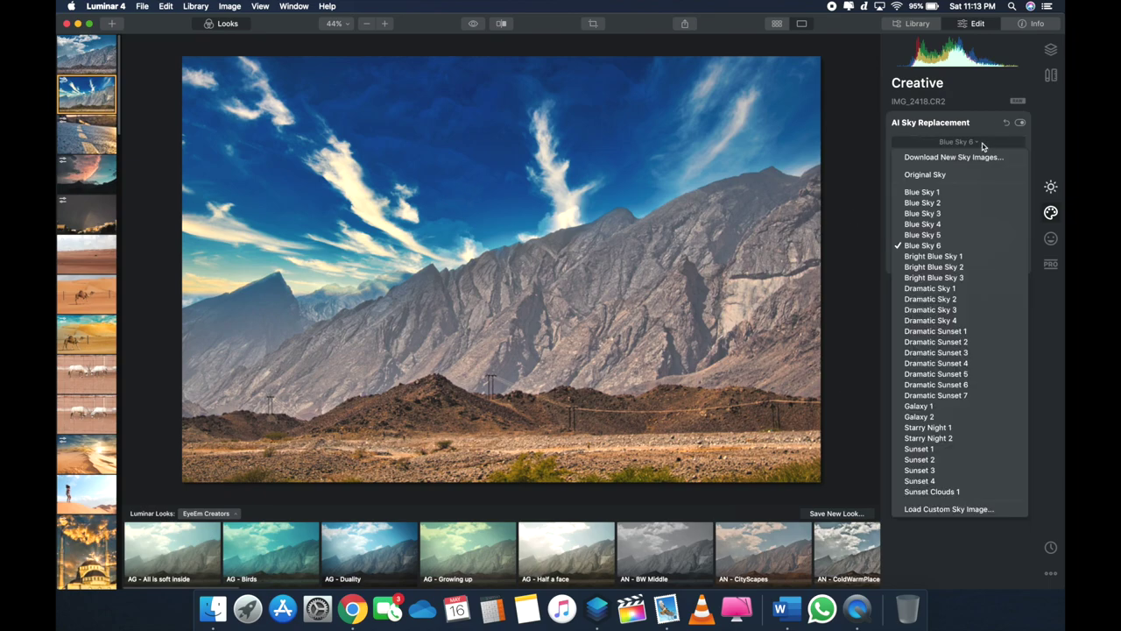
left_click(953, 289)
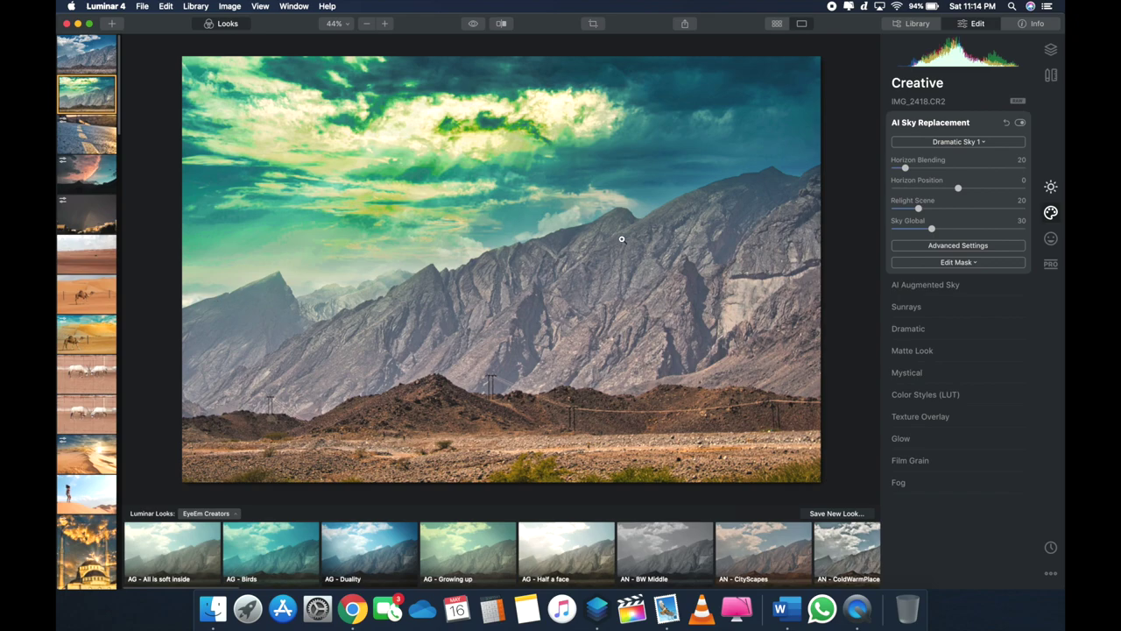
left_click(984, 143)
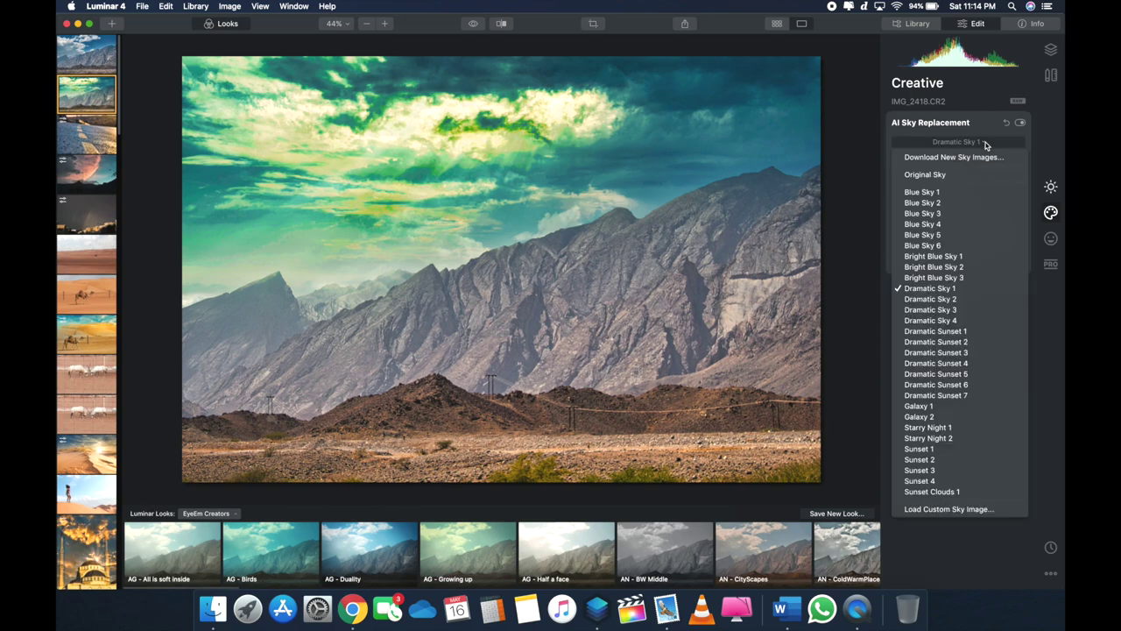
left_click(935, 342)
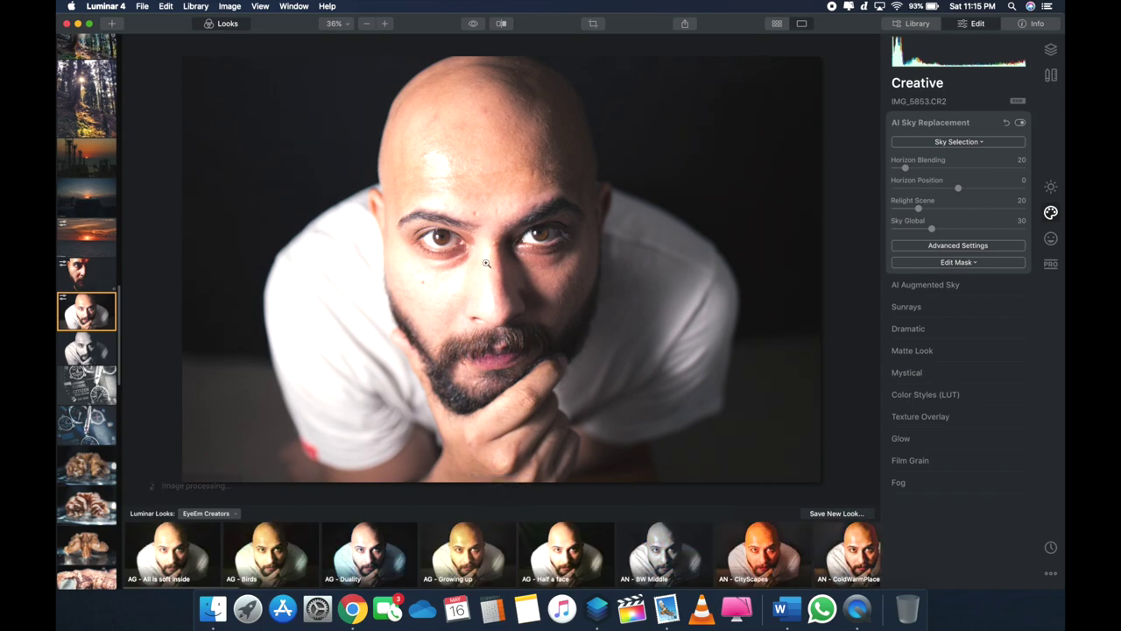
Inspect the portrait's face at 100% zoom, then fit the whole portrait back in view.
left_click(487, 264)
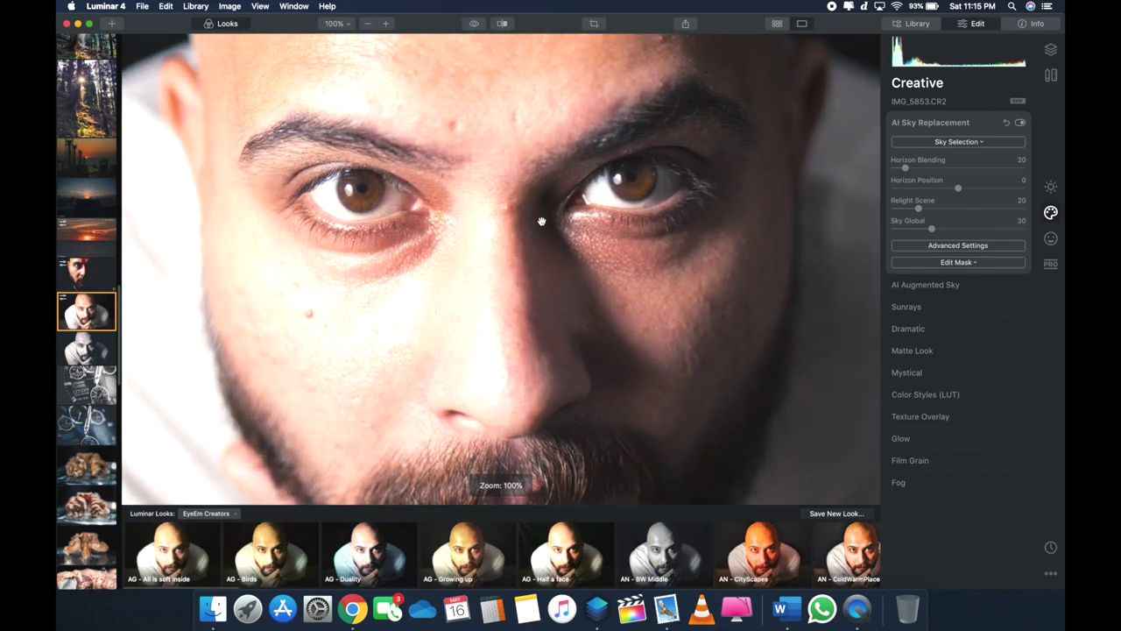
left_click_drag(469, 270, 493, 223)
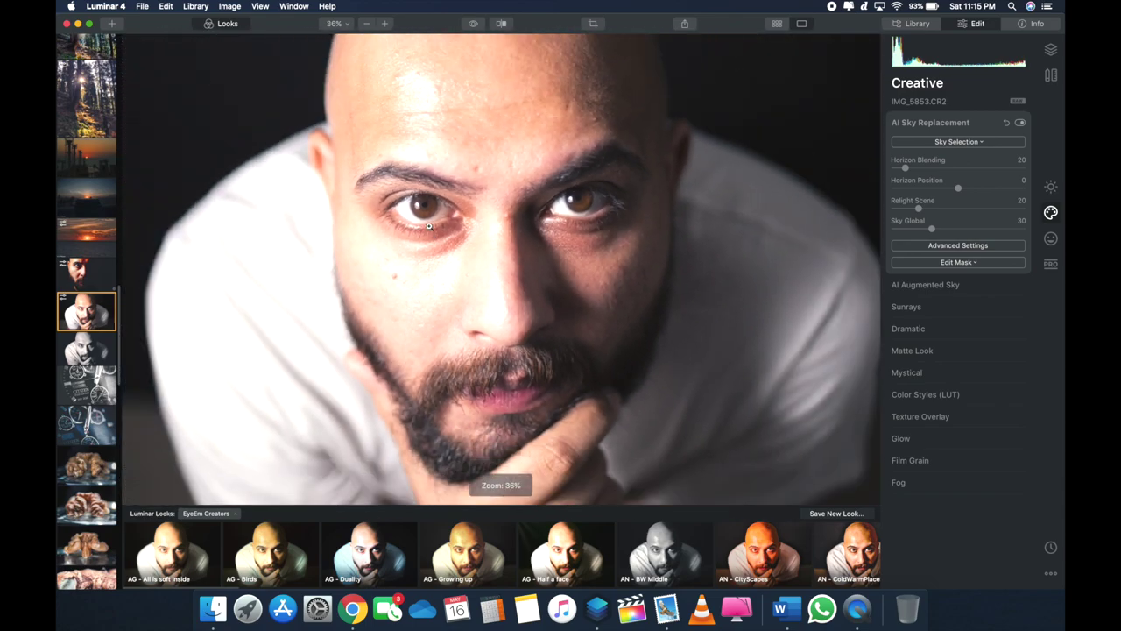
left_click(429, 226)
Browse the Creative and Essentials tools, then return to the Portrait tools at 100% zoom.
left_click(1047, 242)
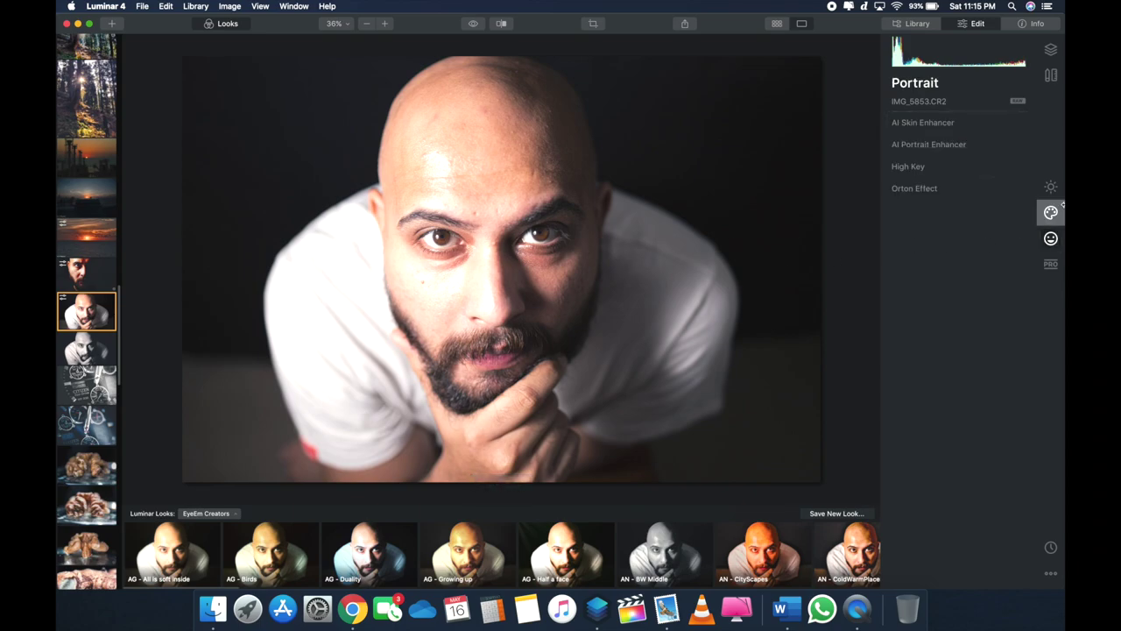
left_click(1051, 213)
left_click(1051, 187)
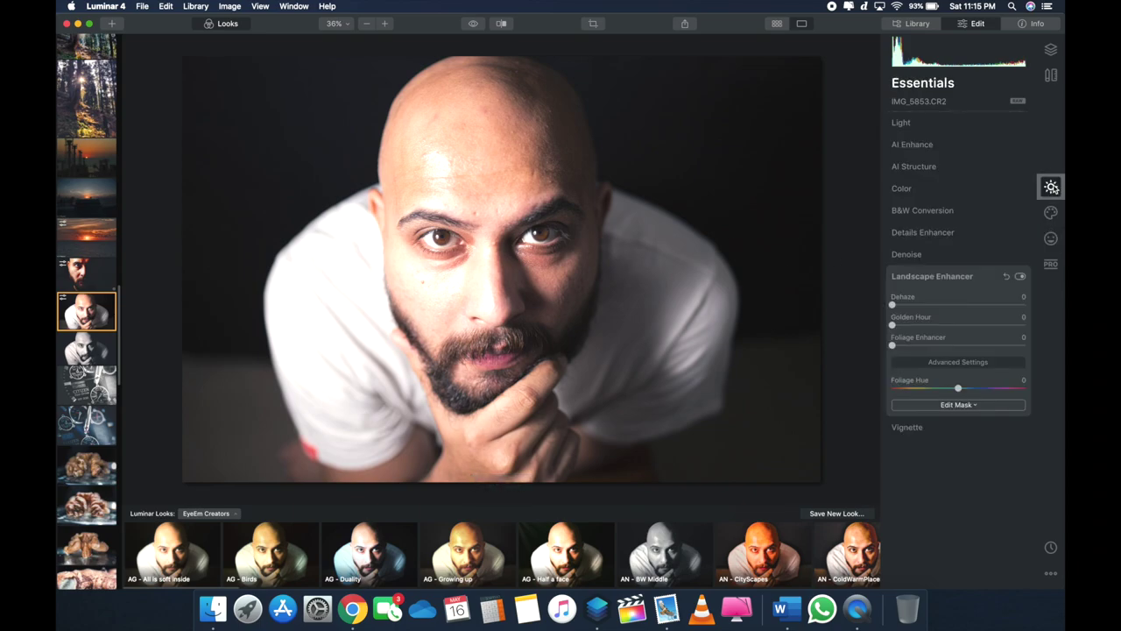
left_click(909, 125)
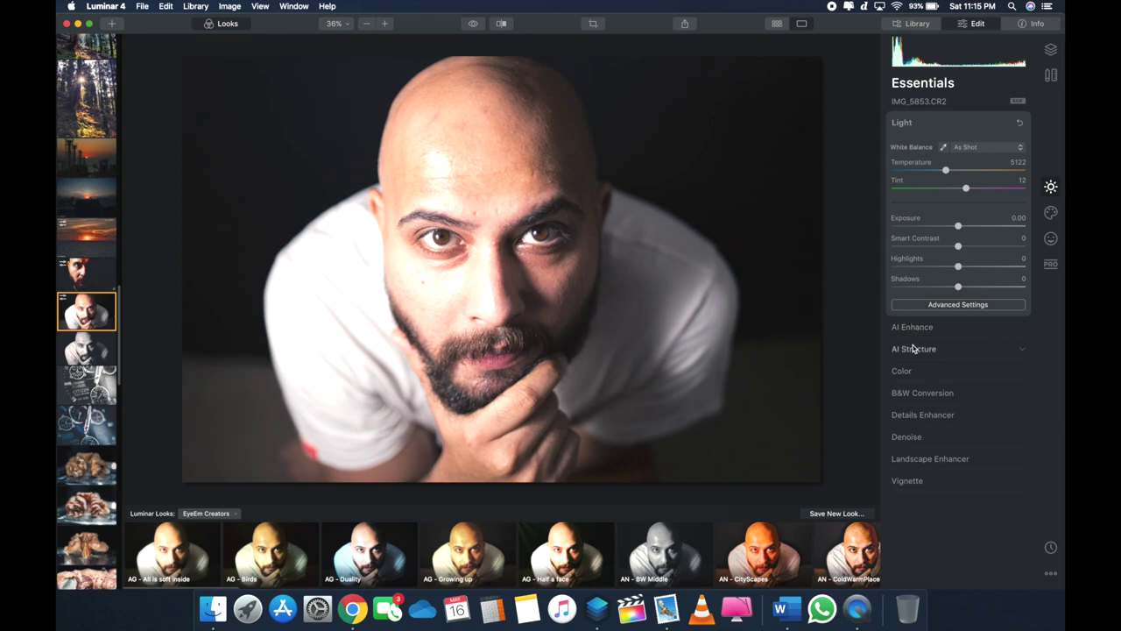
left_click(1051, 239)
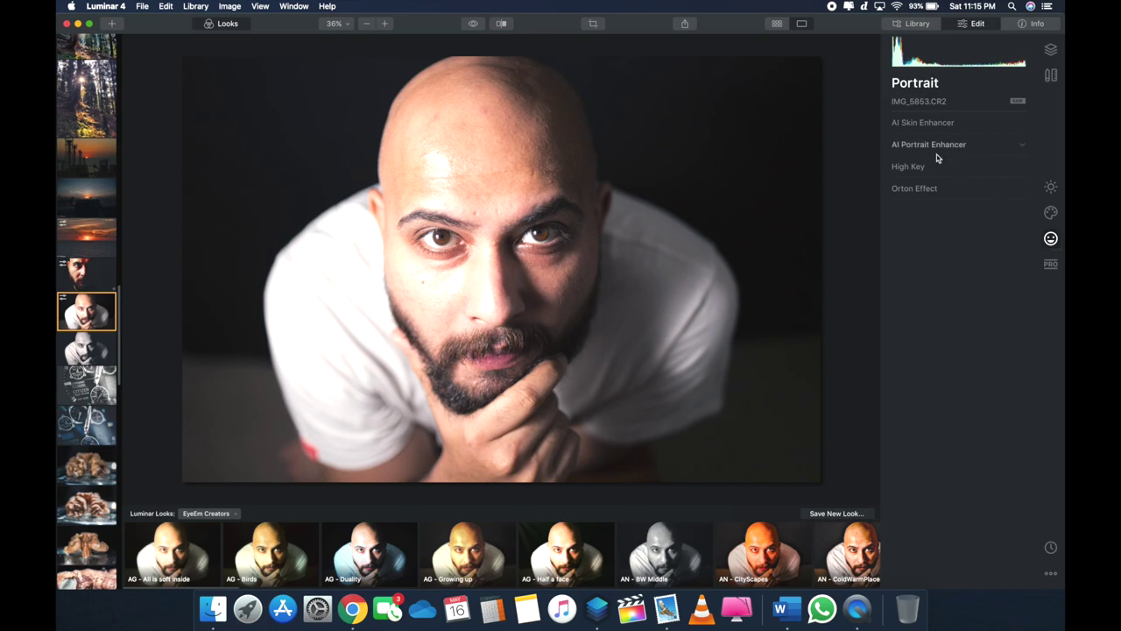
left_click(408, 283)
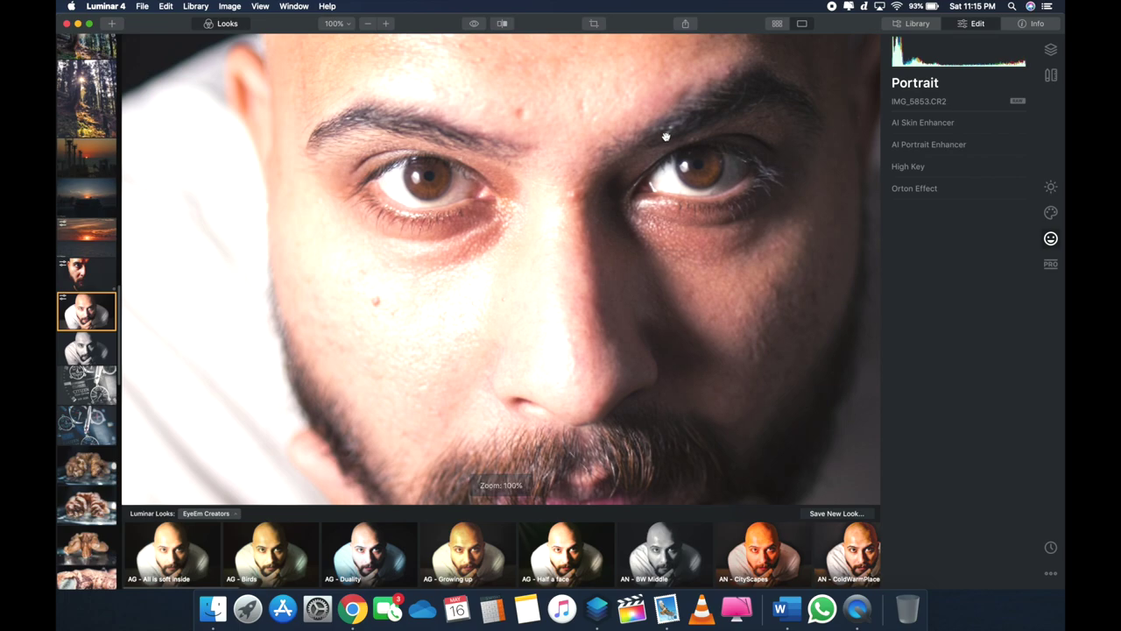
Set the AI Skin Enhancer Amount to 18 after testing 0 and 100.
left_click(930, 122)
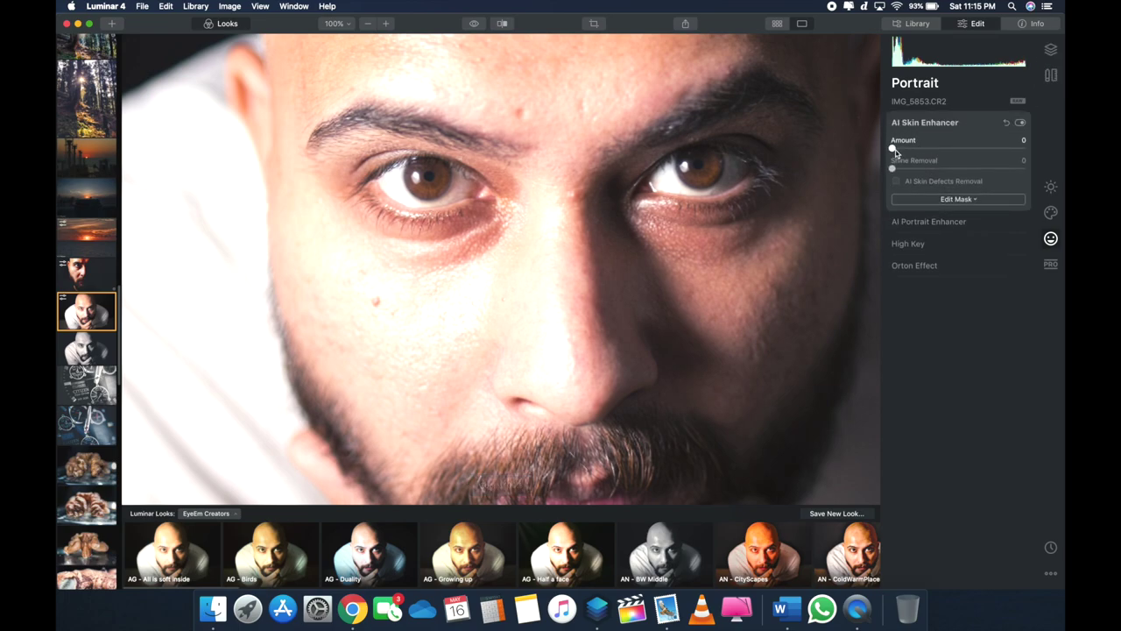
left_click_drag(903, 150, 1019, 155)
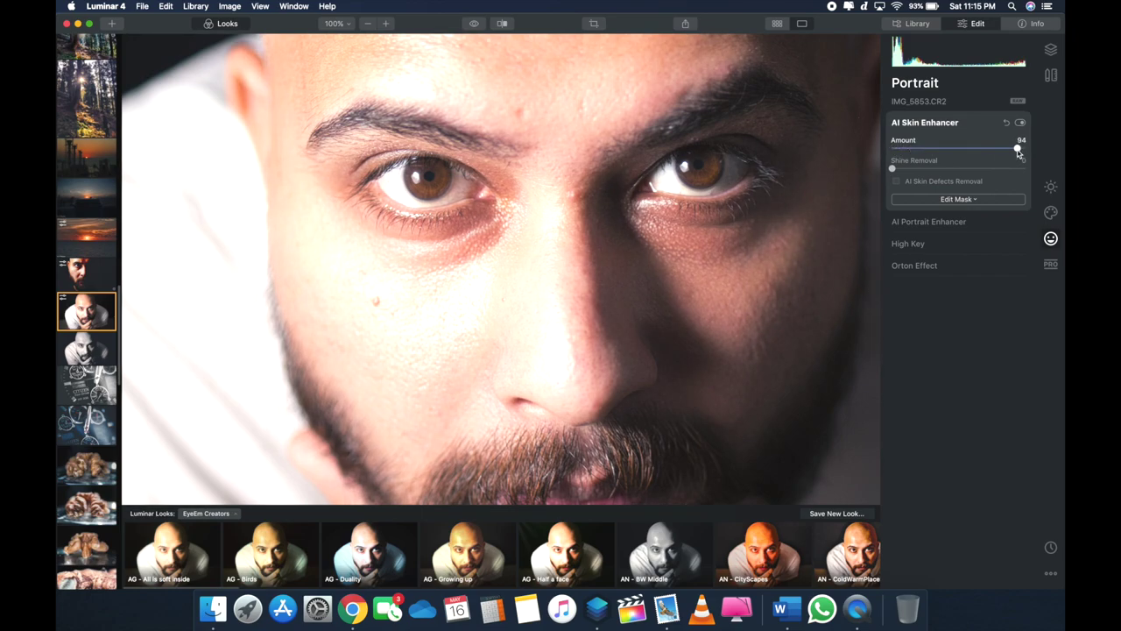
double_click(1021, 149)
left_click_drag(1016, 150, 1026, 151)
left_click_drag(1023, 148, 917, 148)
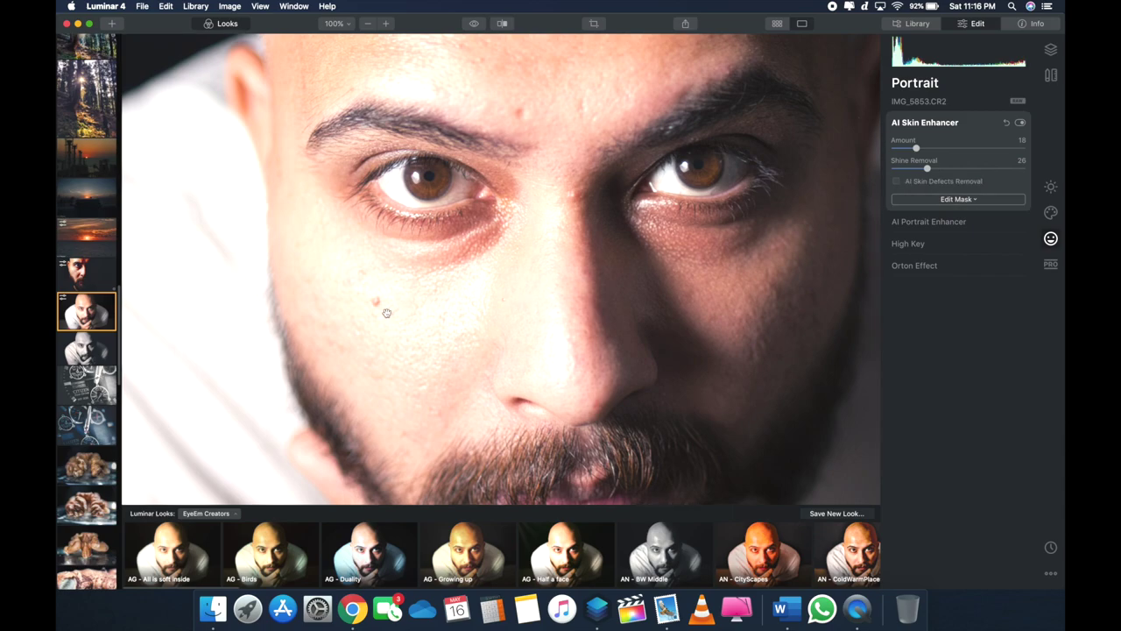
Set Shine Removal to 26 and turn on AI Skin Defects Removal.
scroll(386, 310, "up", 3)
scroll(394, 309, "down", 1)
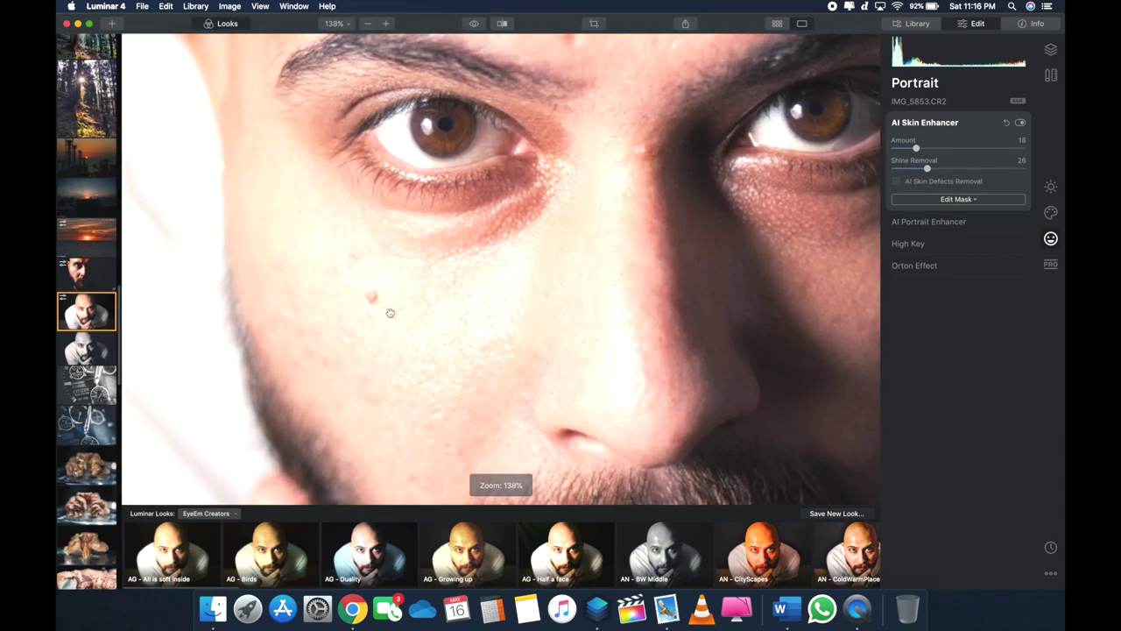
scroll(387, 314, "down", 2)
scroll(387, 289, "down", 2)
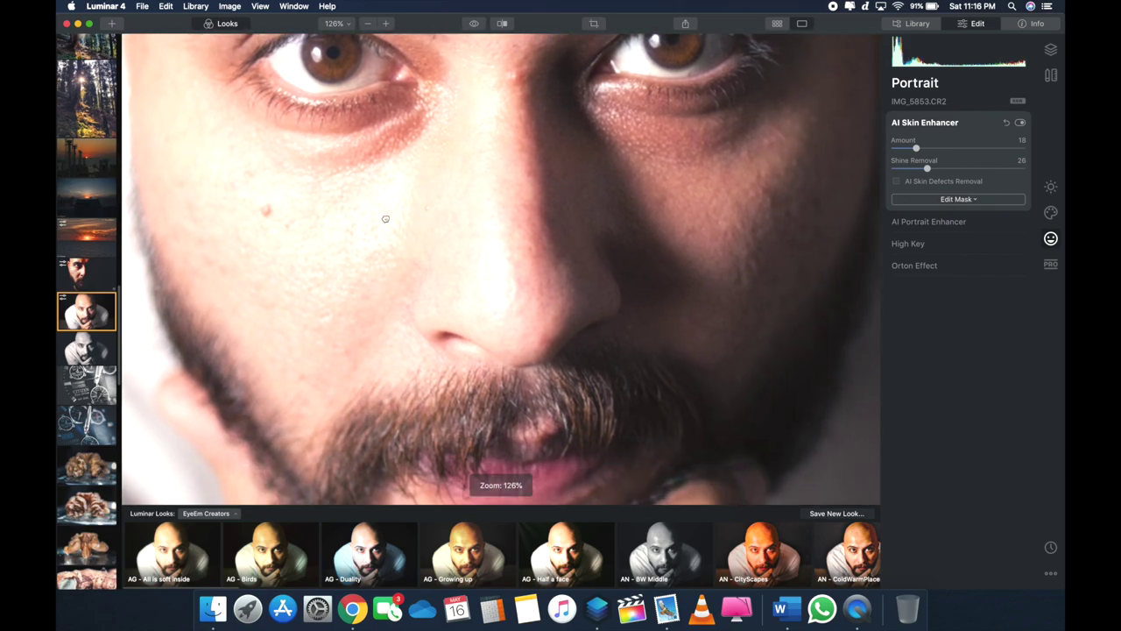
scroll(390, 254, "down", 1)
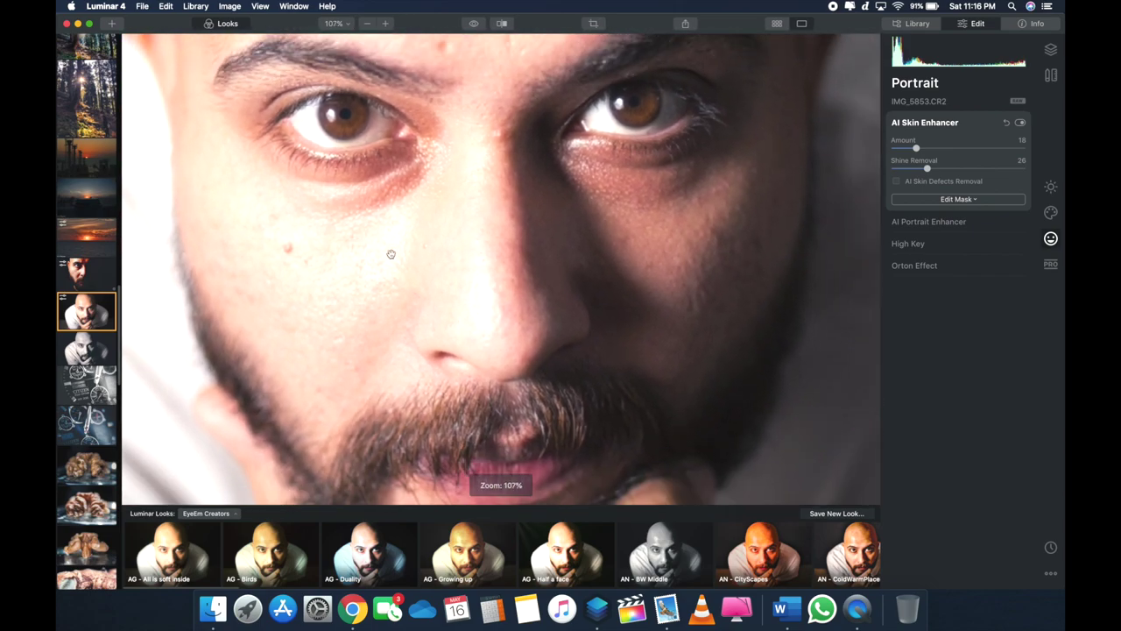
left_click_drag(391, 254, 409, 313)
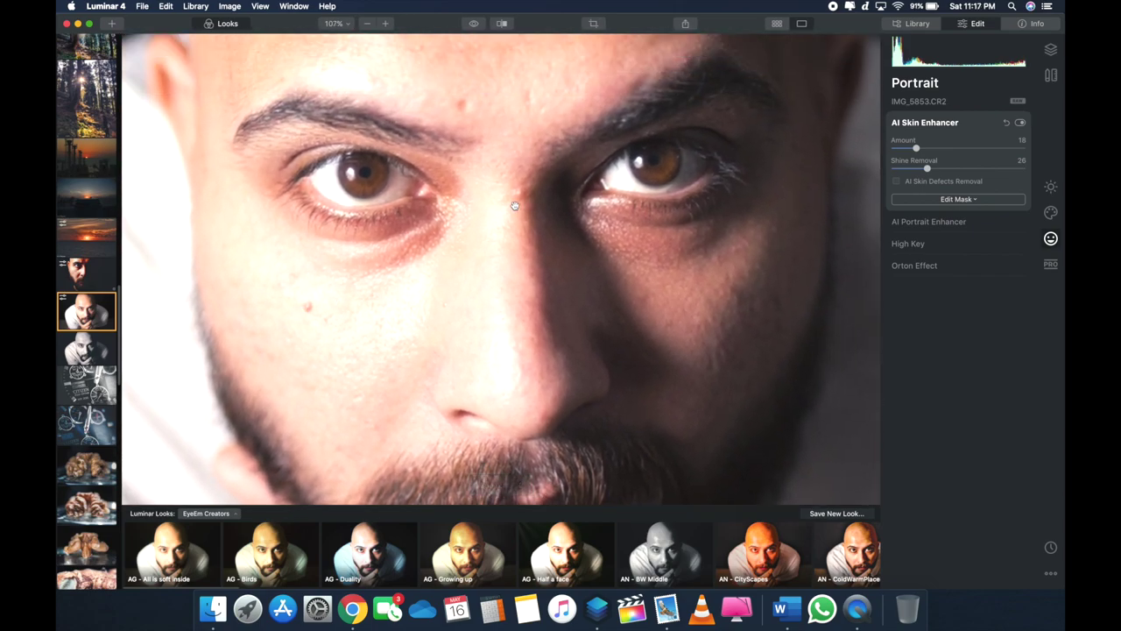
left_click(896, 183)
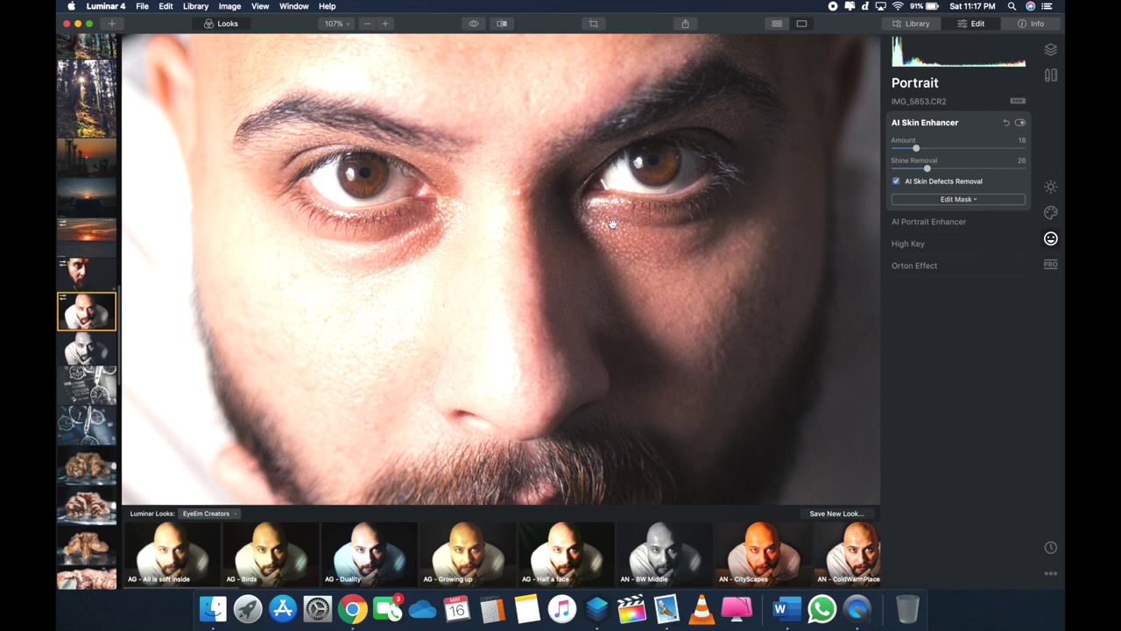
Set Eye Enhancer to 100, and try Dark Circles Removal before resetting it to 0.
left_click(954, 222)
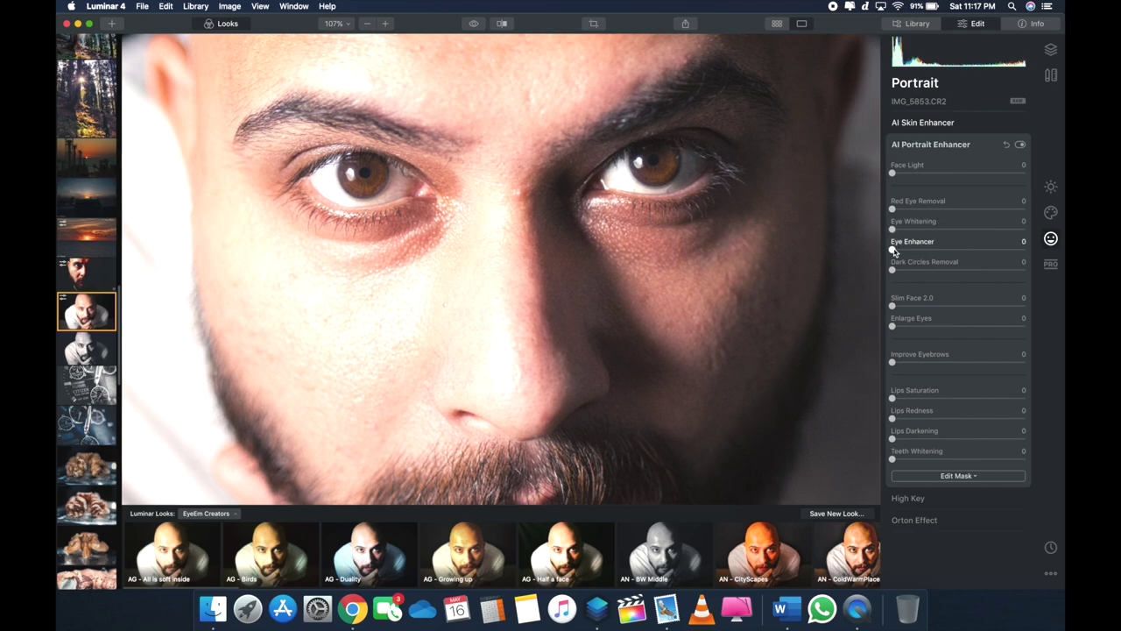
left_click_drag(893, 249, 1025, 248)
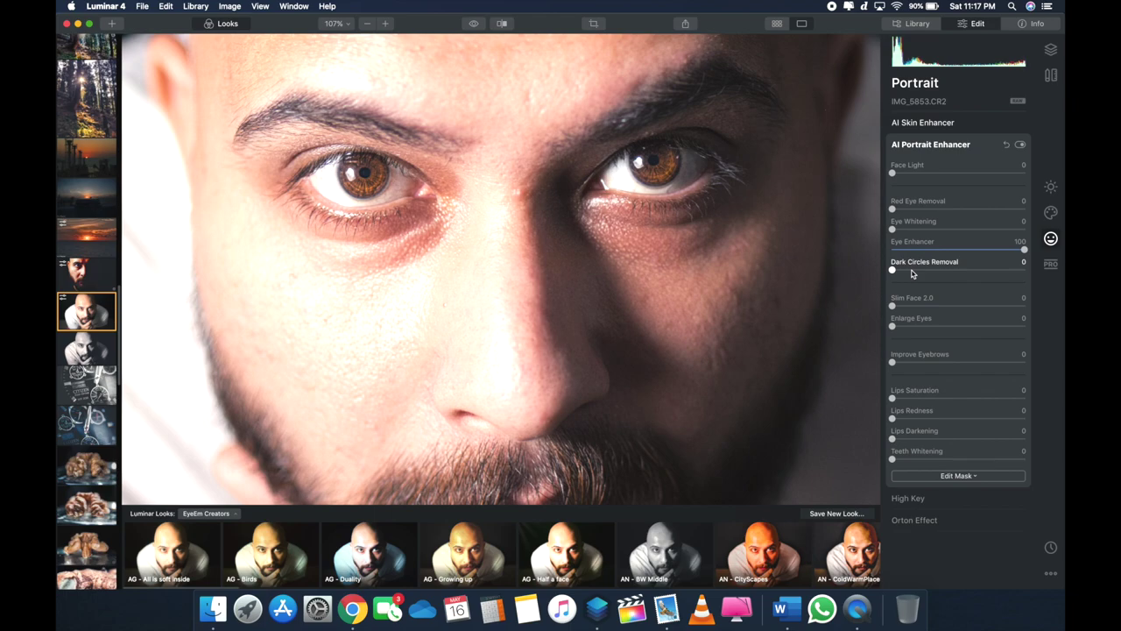
left_click_drag(914, 272, 1019, 268)
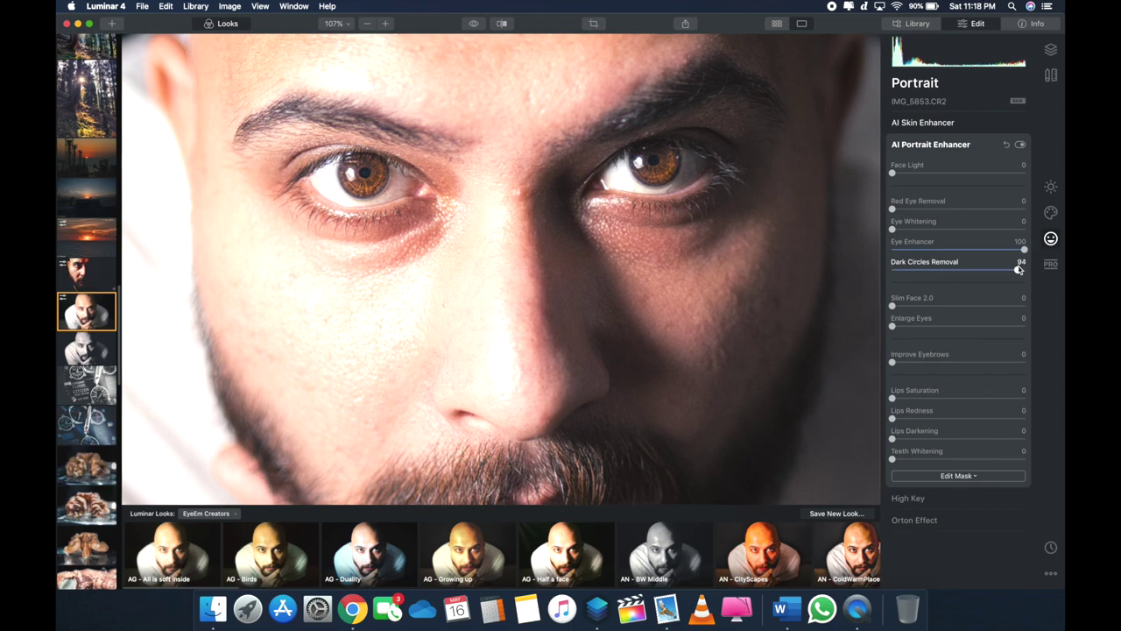
double_click(1019, 270)
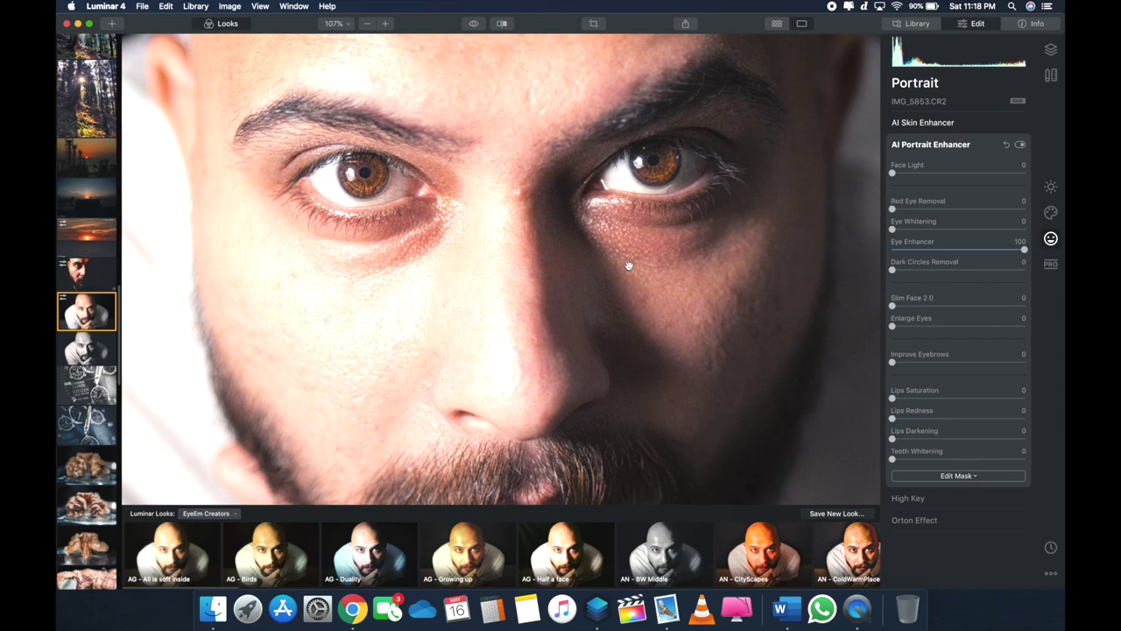
Try Slim Face 2.0, return it to 0, and check the eyes at 100% zoom.
key("super+0")
left_click_drag(897, 309, 1000, 317)
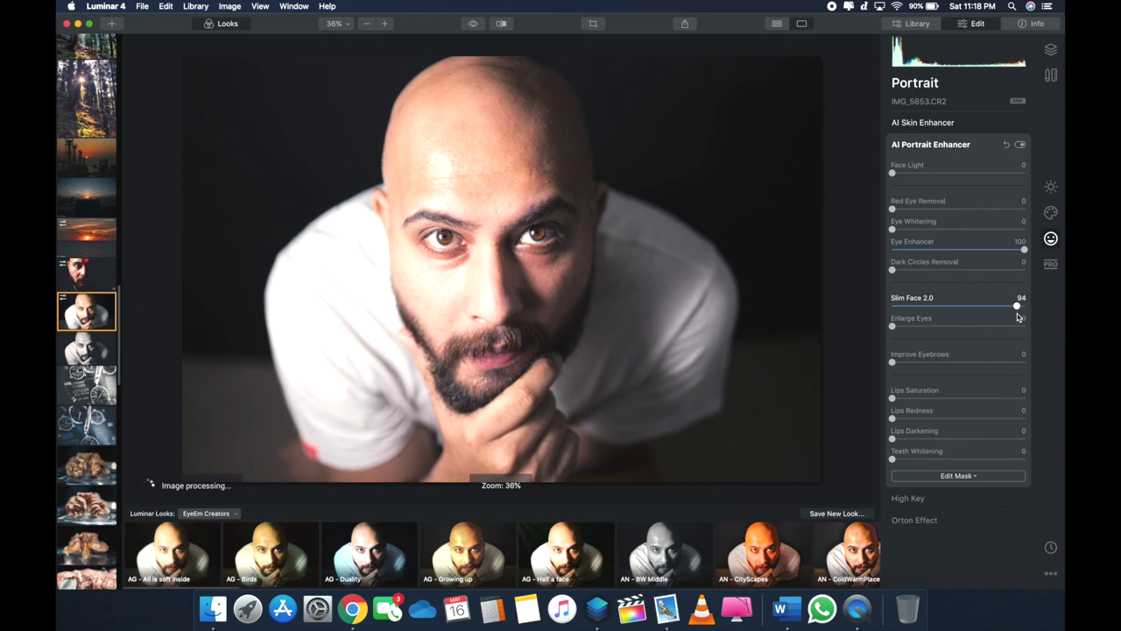
left_click_drag(1021, 305, 788, 300)
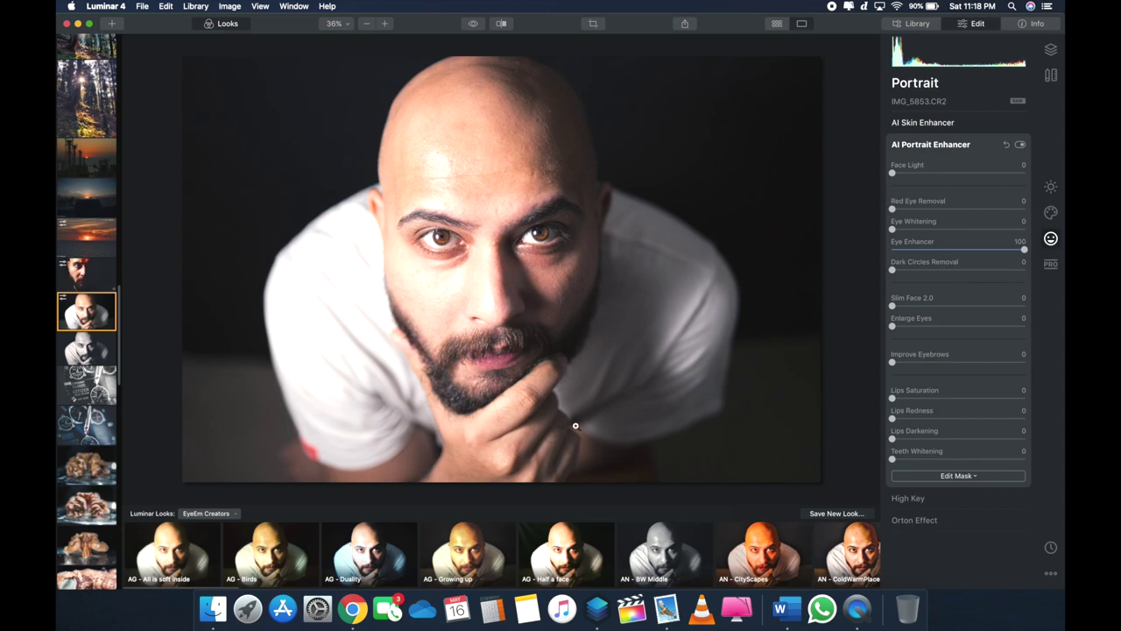
double_click(531, 237)
double_click(531, 237)
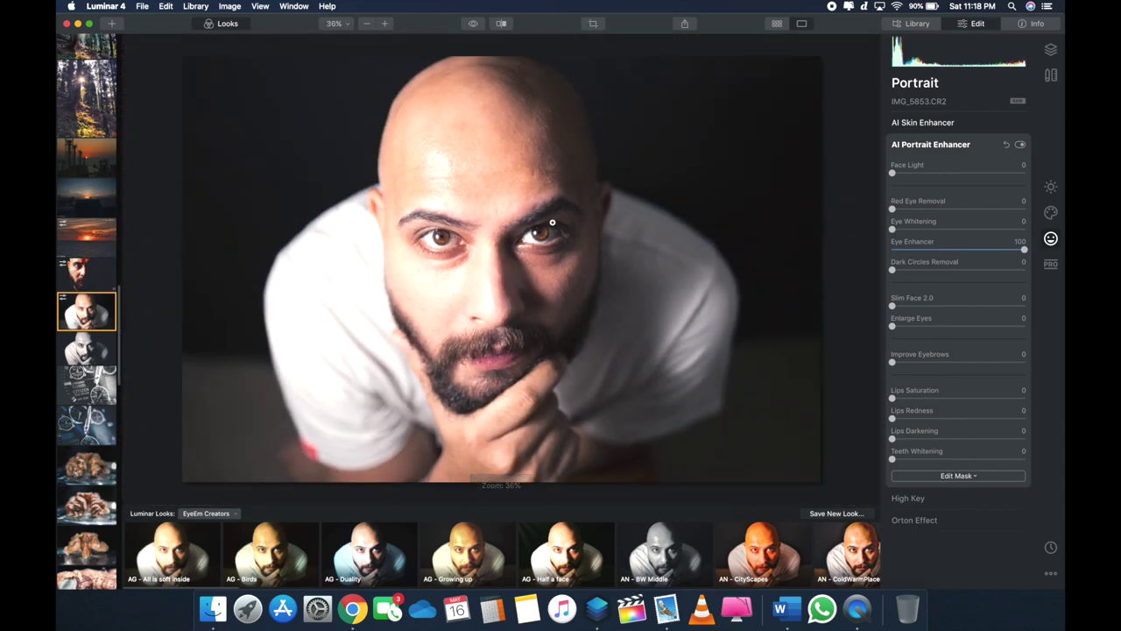
left_click(1051, 186)
Warm the colour temperature slightly, then apply the Portrait collection's B&W Portrait look at Amount 51.
mouse_move(943, 167)
left_mouse_down()
mouse_move(984, 171)
mouse_move(940, 170)
left_mouse_up()
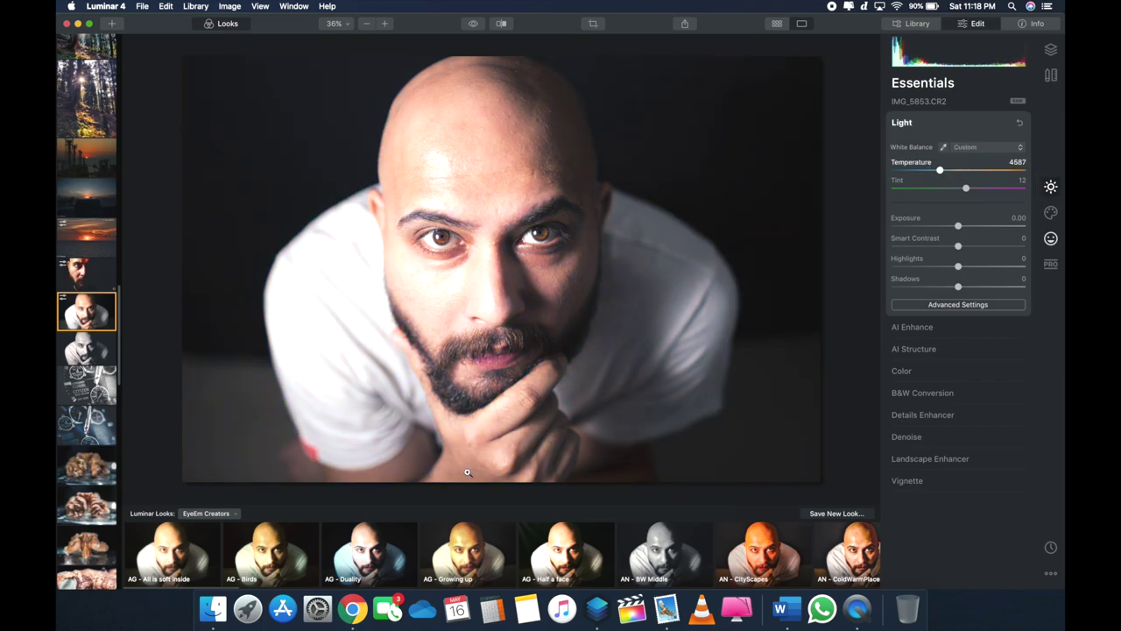
left_click(229, 516)
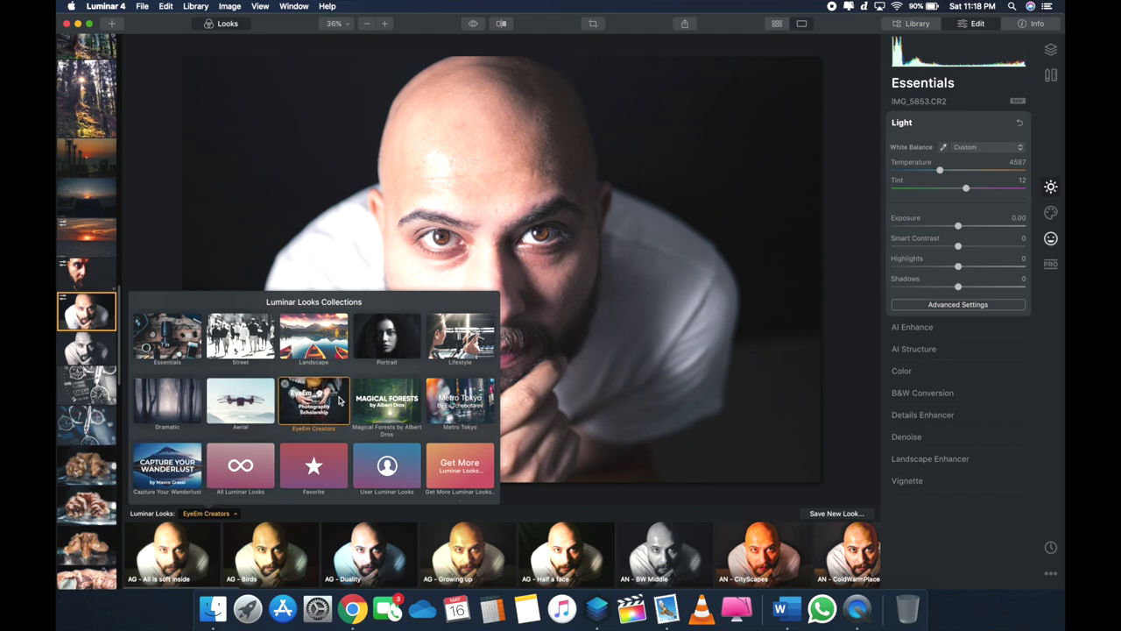
left_click(377, 339)
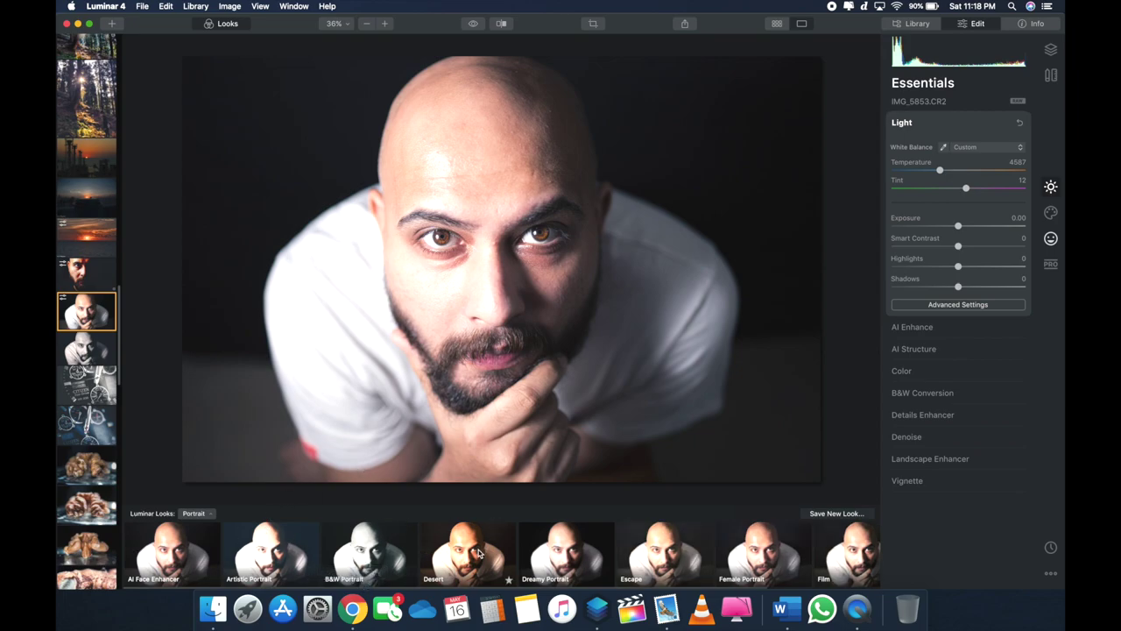
left_click(376, 543)
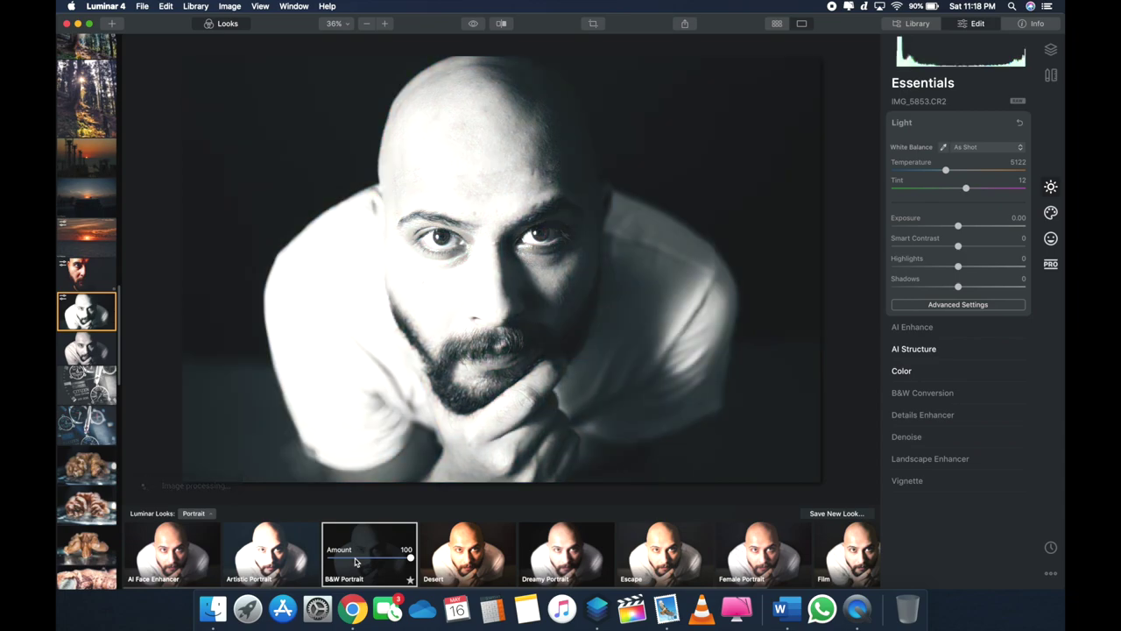
left_click_drag(355, 561, 371, 563)
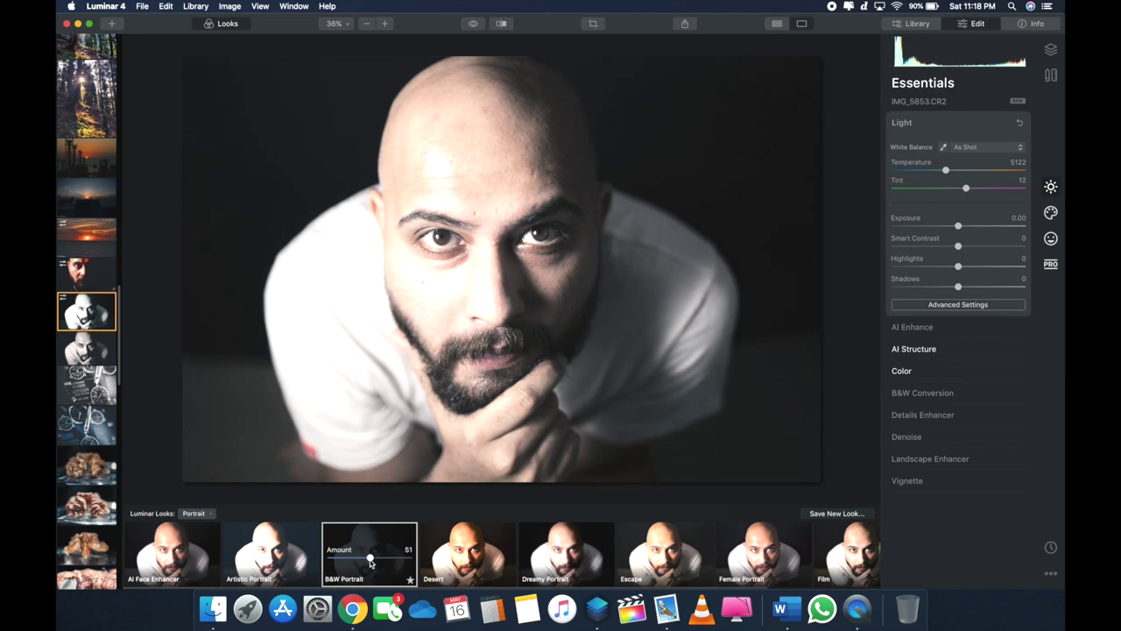